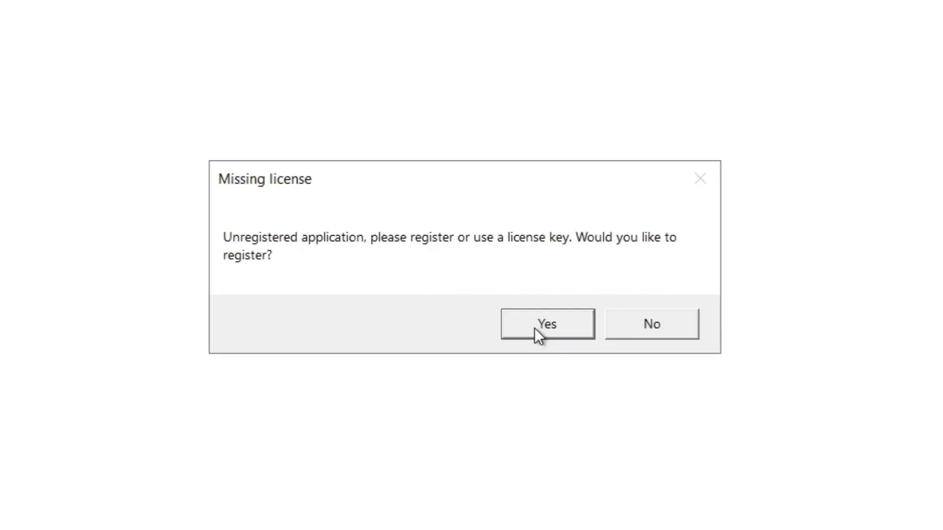
Agree to register, paste the license text into the license box, and submit the registration.
left_click(540, 325)
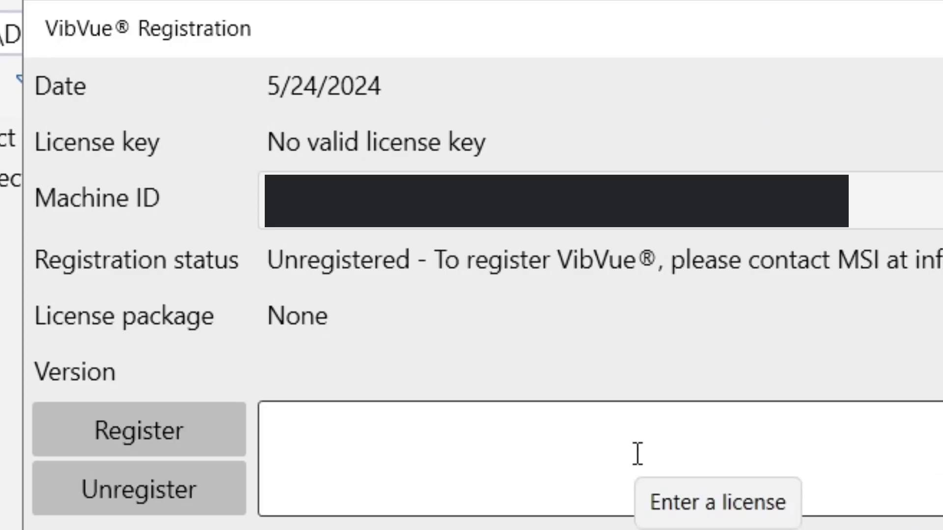
left_click(637, 454)
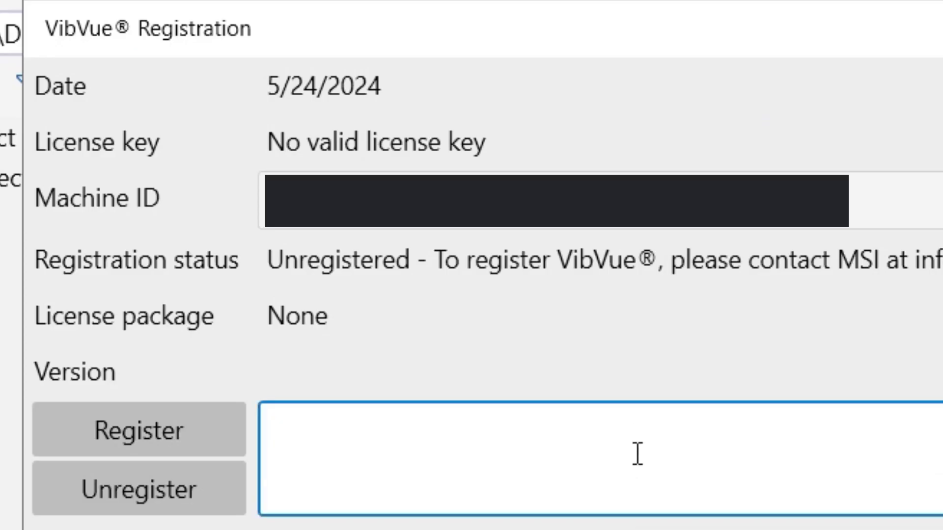
left_click(877, 194)
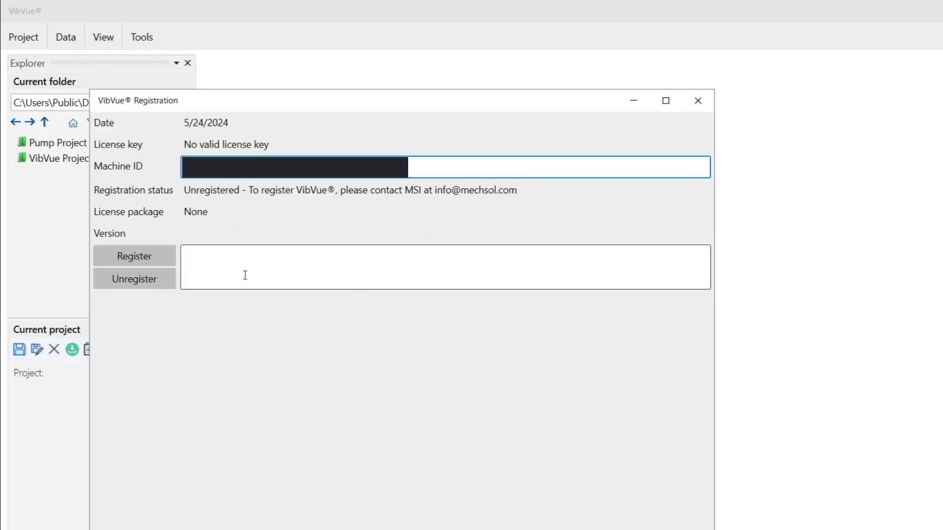
left_click(235, 266)
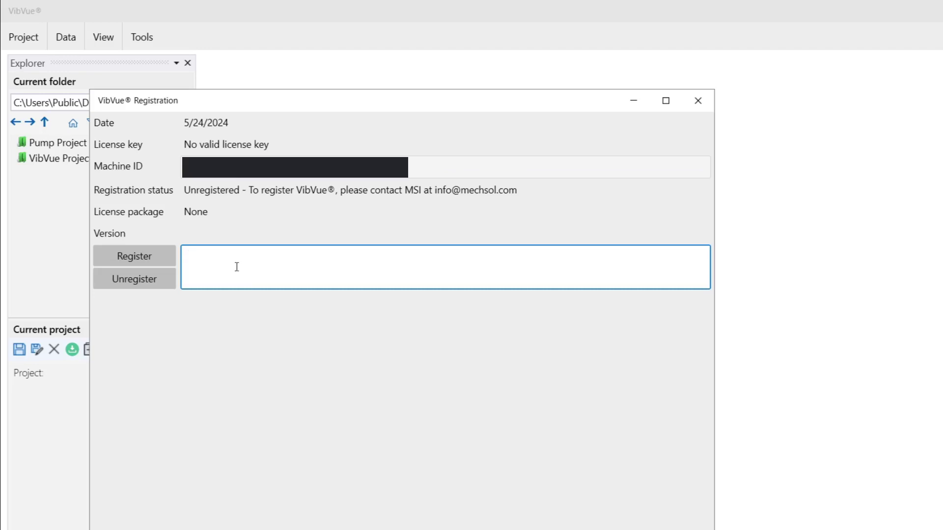
key("ctrl+v")
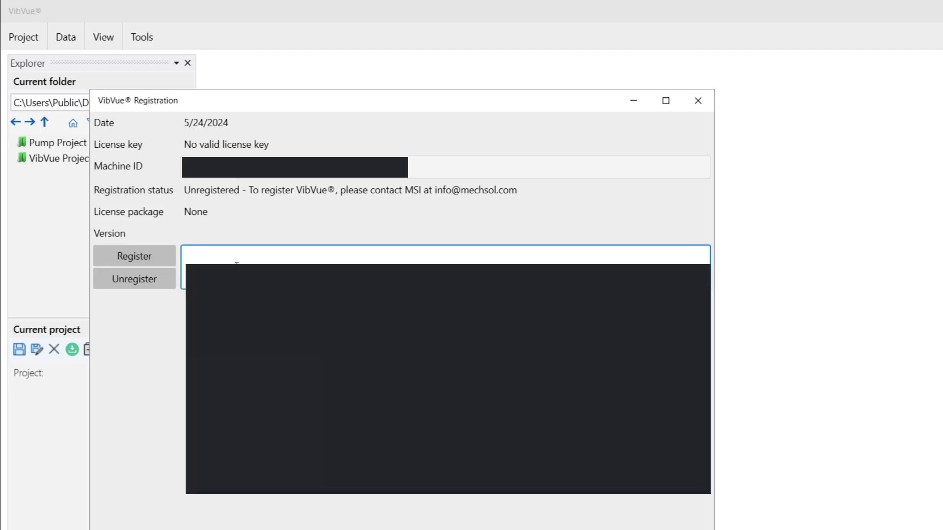
left_click(141, 258)
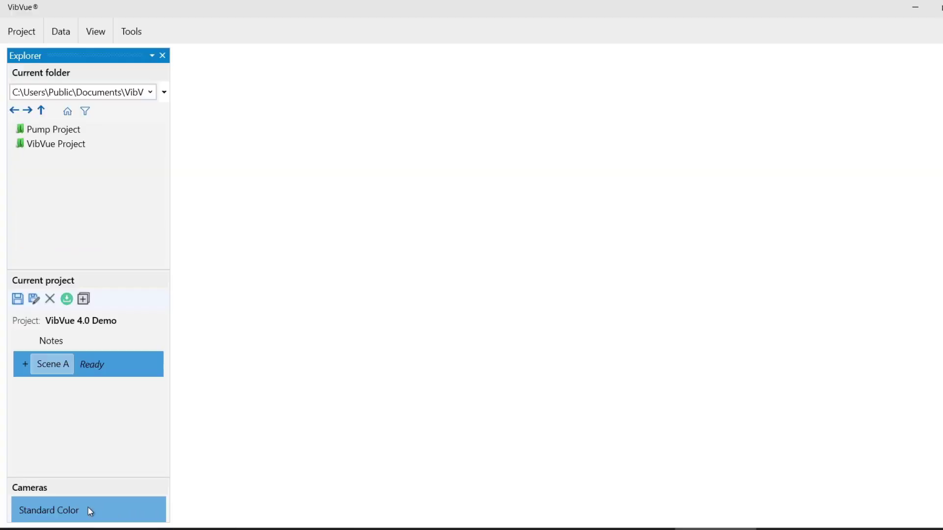
Open the Standard Color camera's live feed of the fan from the Cameras list.
double_click(89, 511)
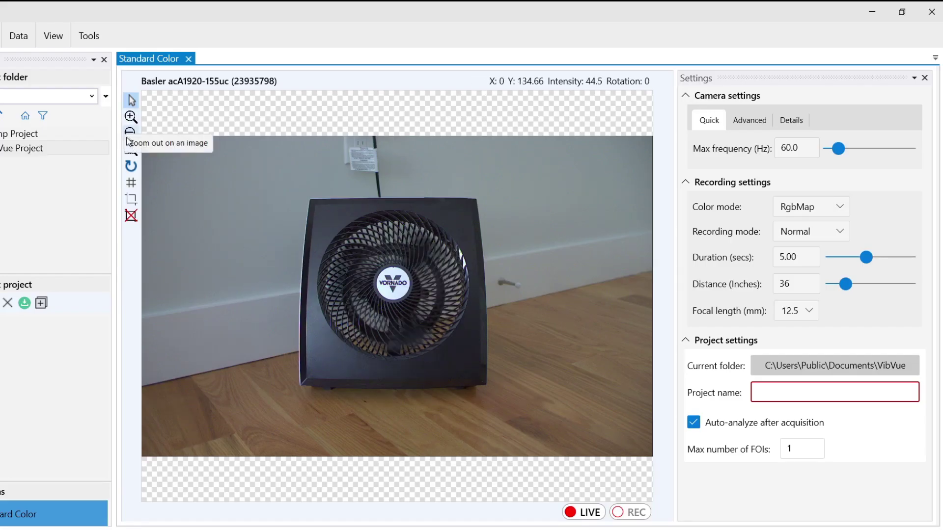
Scroll the Settings panel to review the RgbMap, 5.00 s, 36-inch recording settings.
scroll(384, 293, "up", 1)
scroll(383, 293, "down", 3)
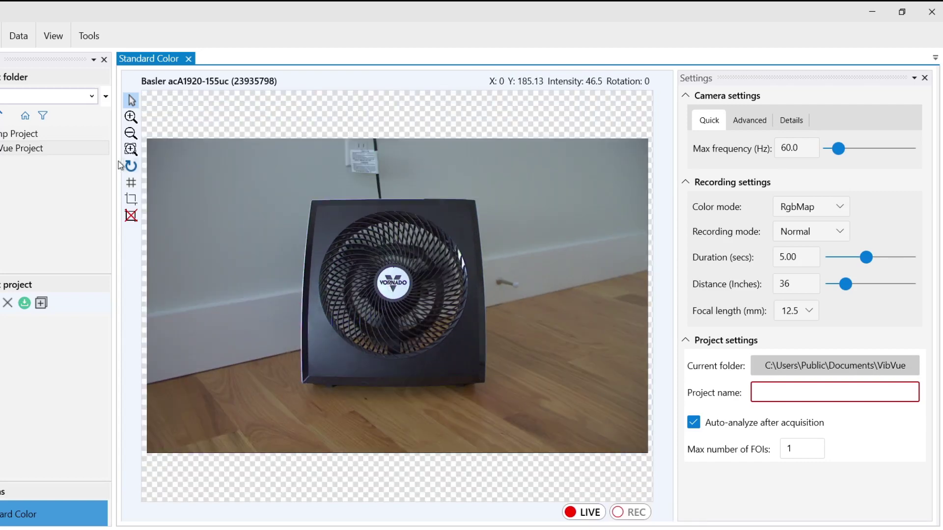
Set maximum frequency to 65 Hz, keeping Normal recording mode and RgbMap colour mode.
left_click(132, 182)
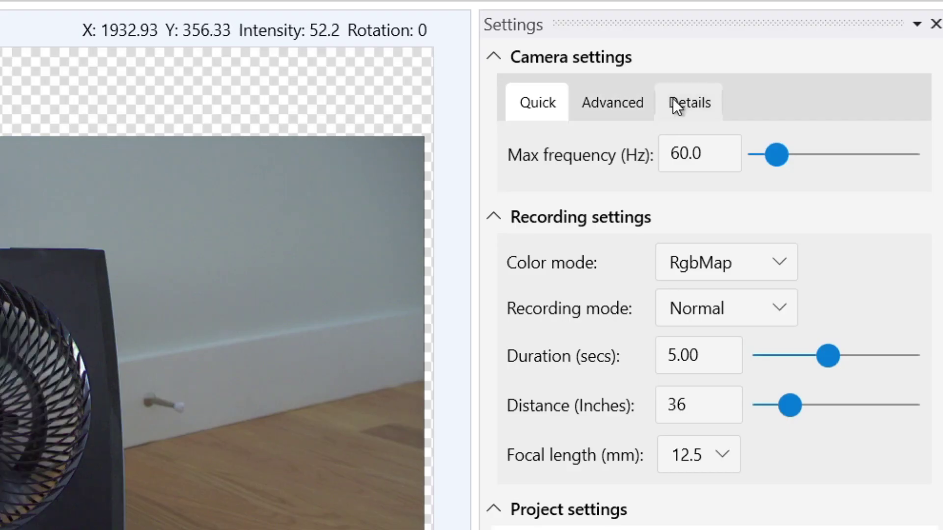
left_click(726, 152)
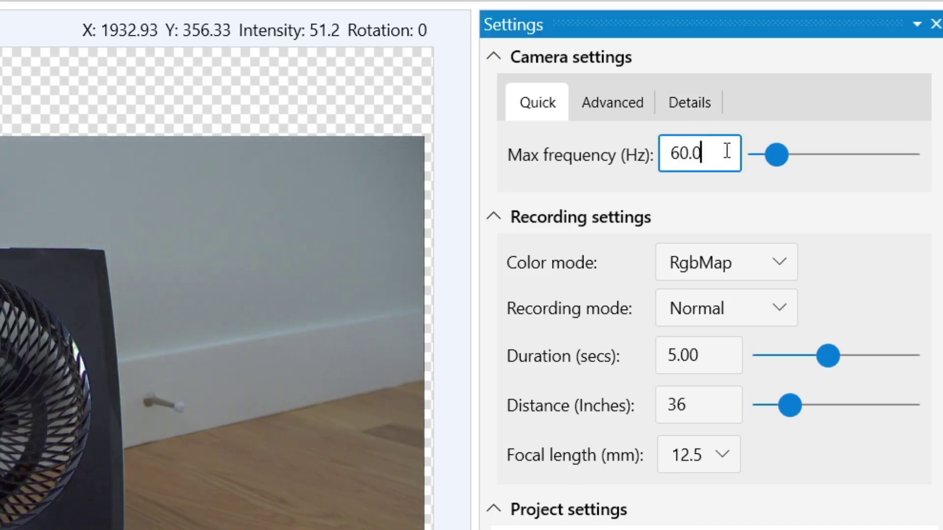
type("65")
key("Return")
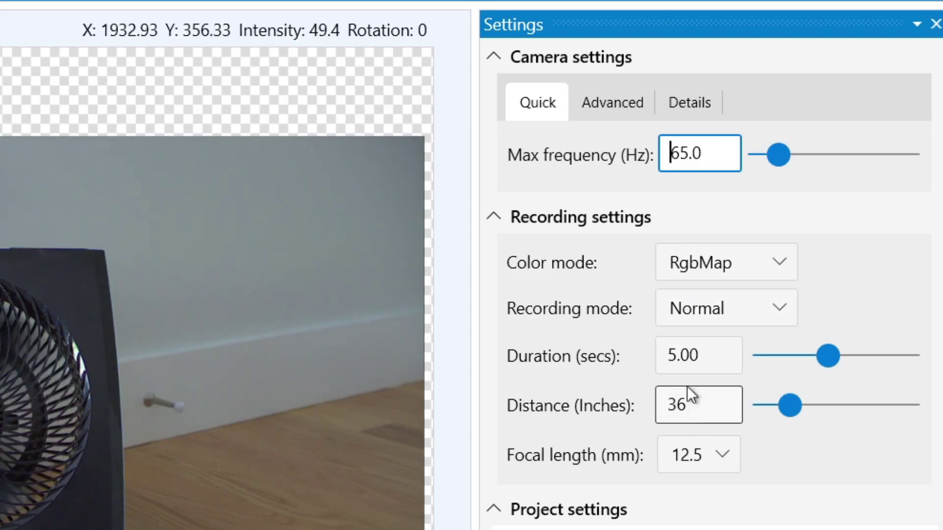
left_click(694, 310)
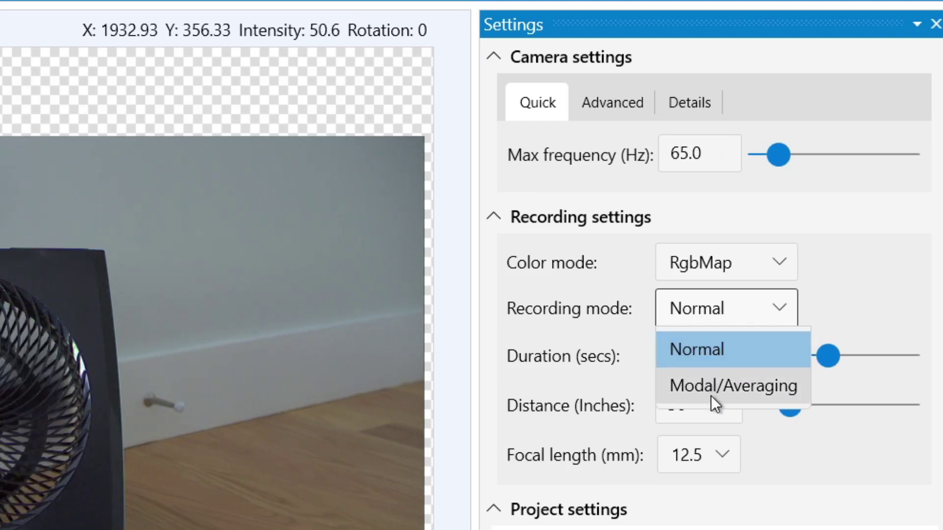
left_click(708, 355)
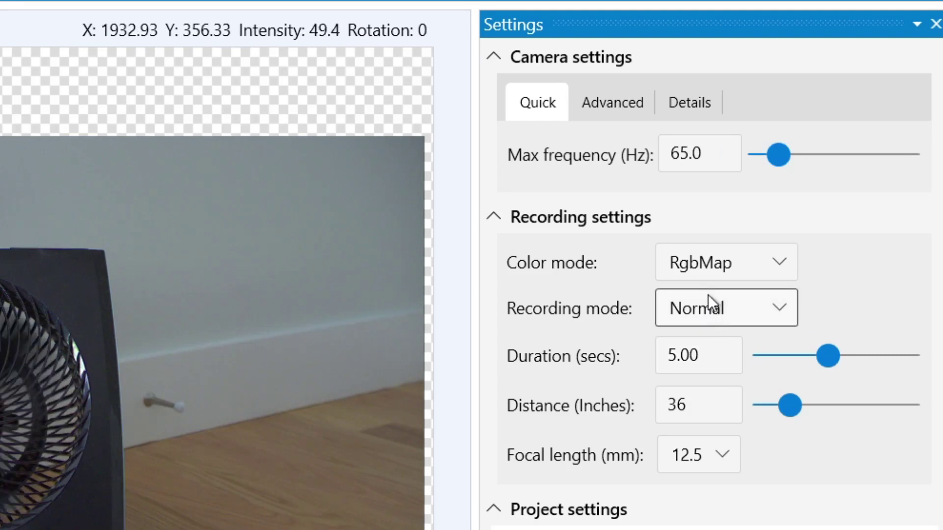
left_click(705, 274)
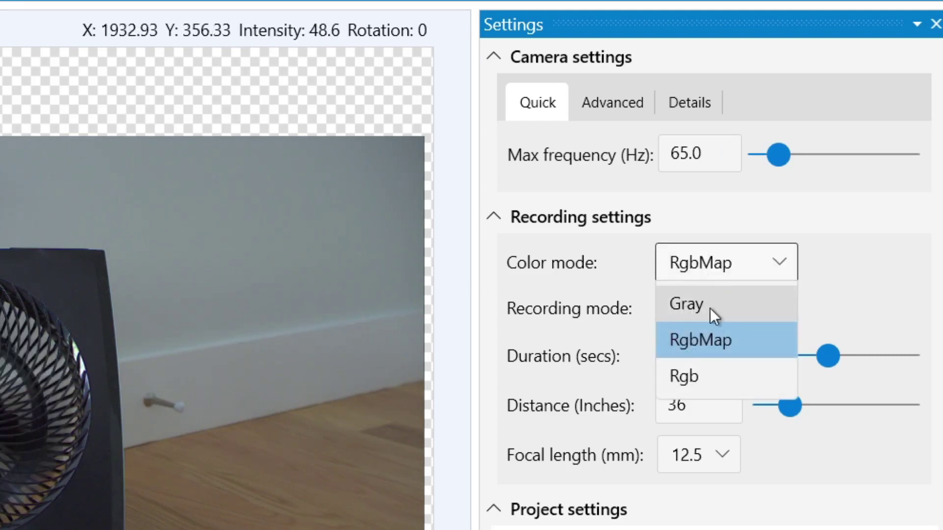
left_click(717, 343)
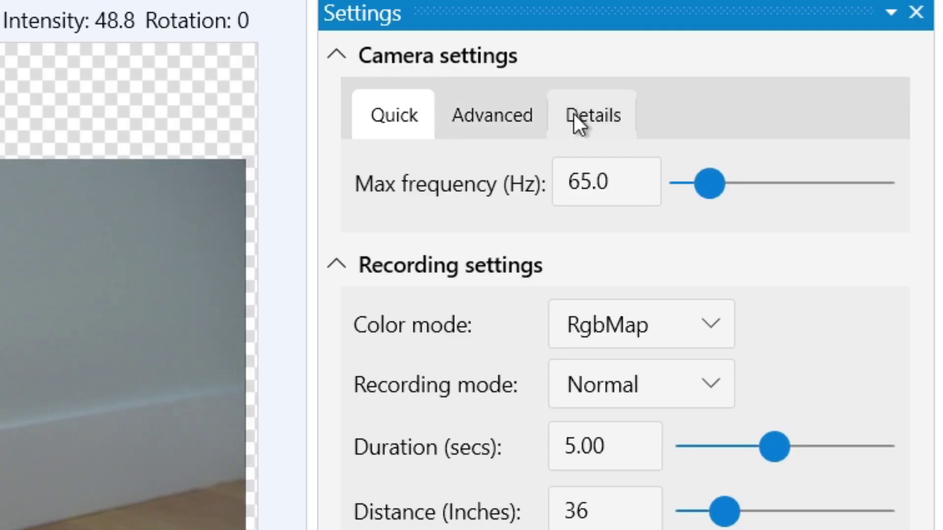
Run white auto balance, then tune the Advanced gain, trying 25.6 and ending at 41.1.
left_click(573, 113)
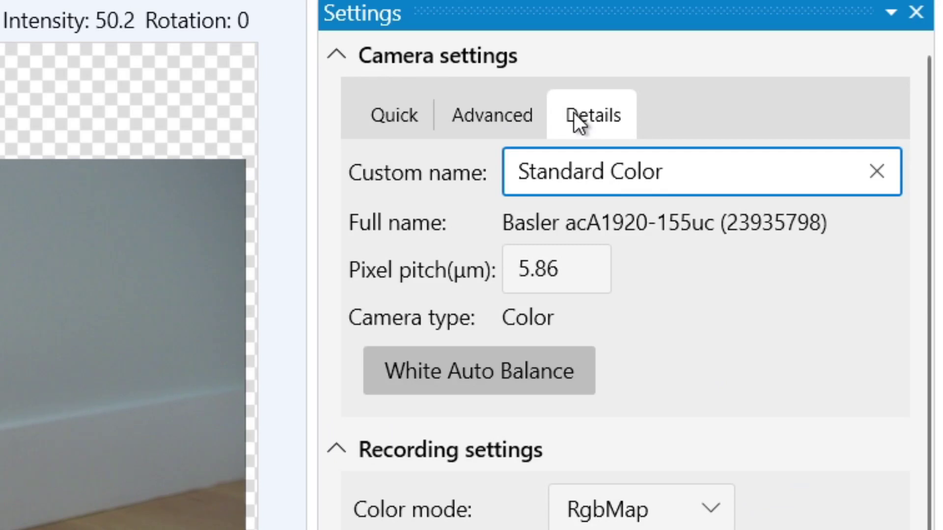
left_click(527, 365)
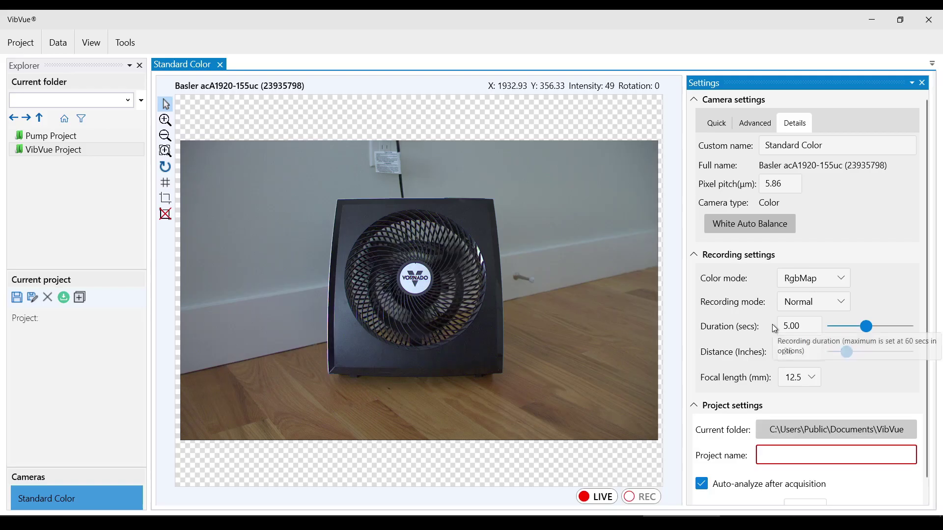
left_click(757, 123)
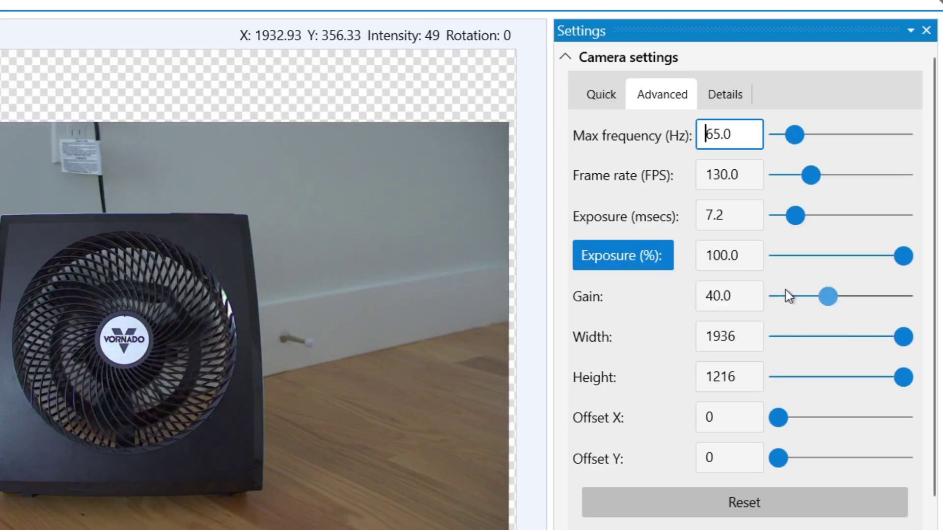
left_click_drag(828, 298, 800, 301)
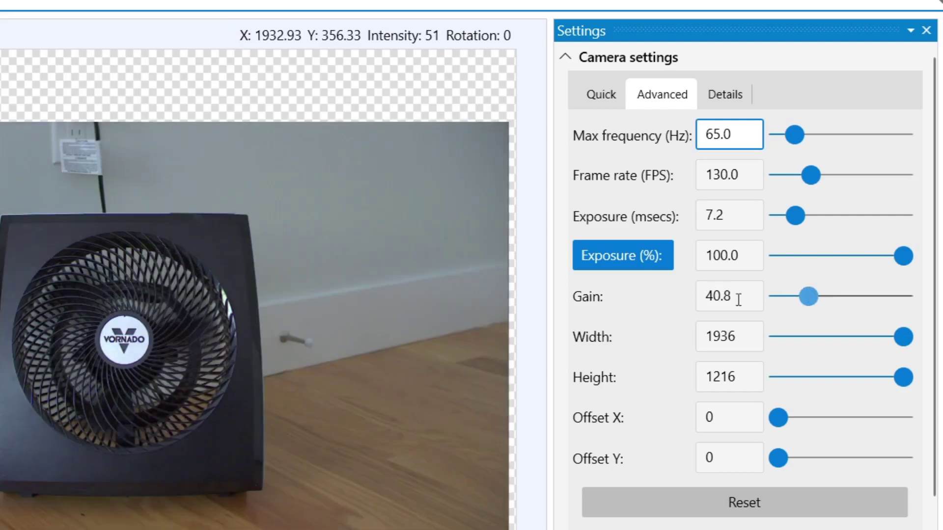
left_click(736, 299)
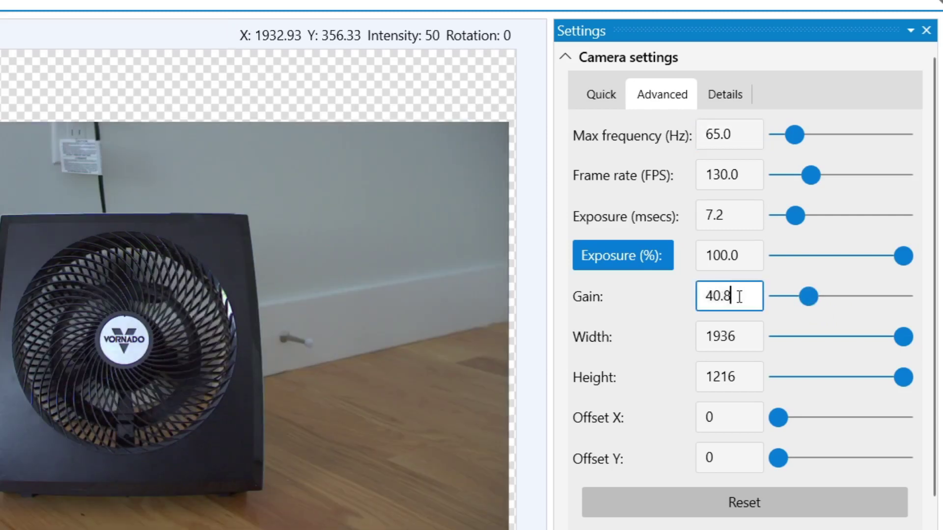
left_click_drag(737, 298, 672, 305)
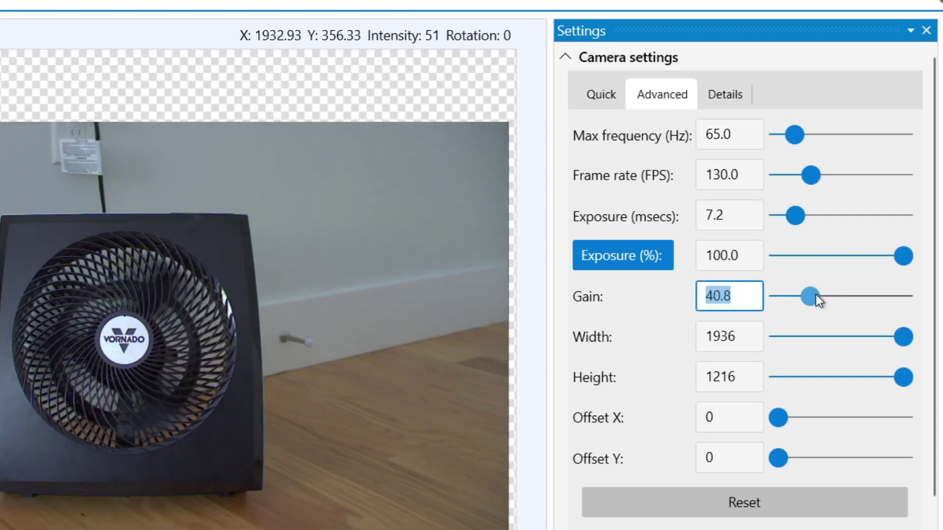
type("25.6")
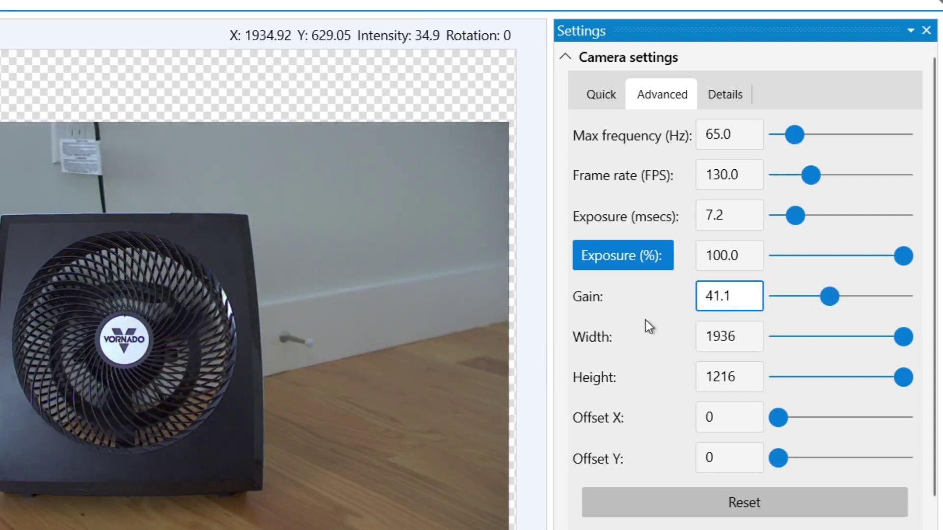
scroll(782, 278, "down", 1)
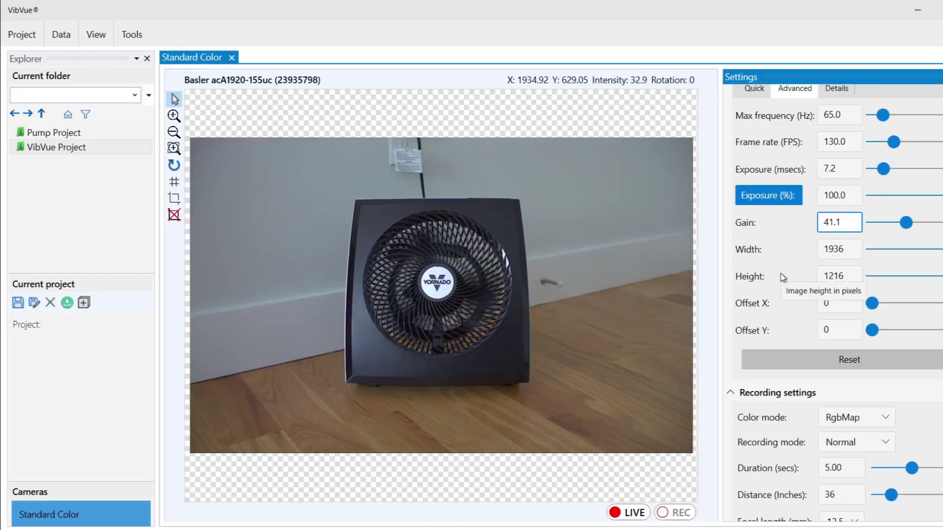
scroll(781, 280, "down", 5)
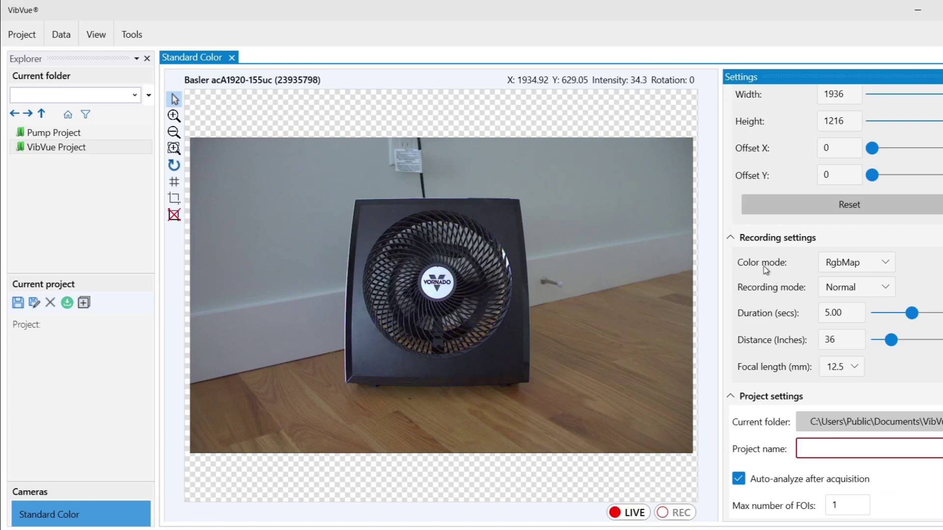
left_click(132, 34)
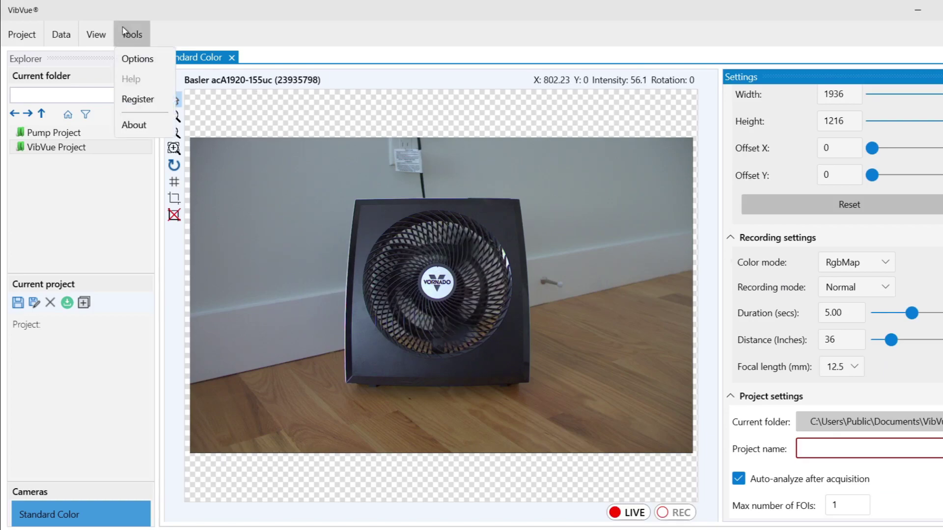
Enable multi-scene projects in the general application options.
left_click(138, 59)
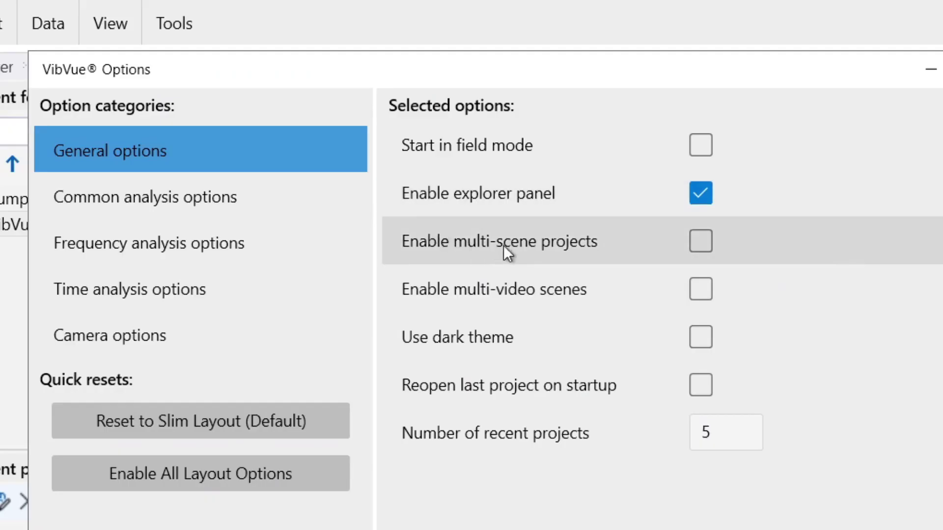
mouse_move(520, 246)
left_click(698, 248)
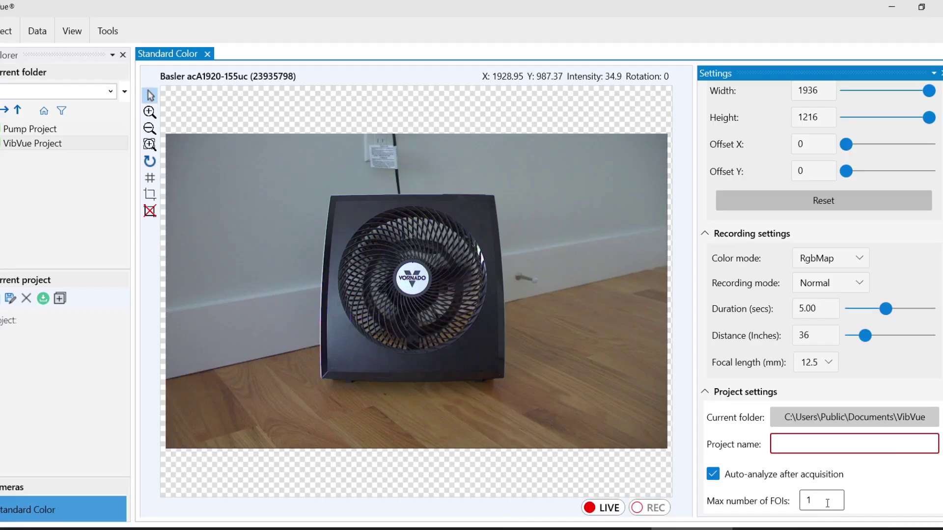
left_click(821, 444)
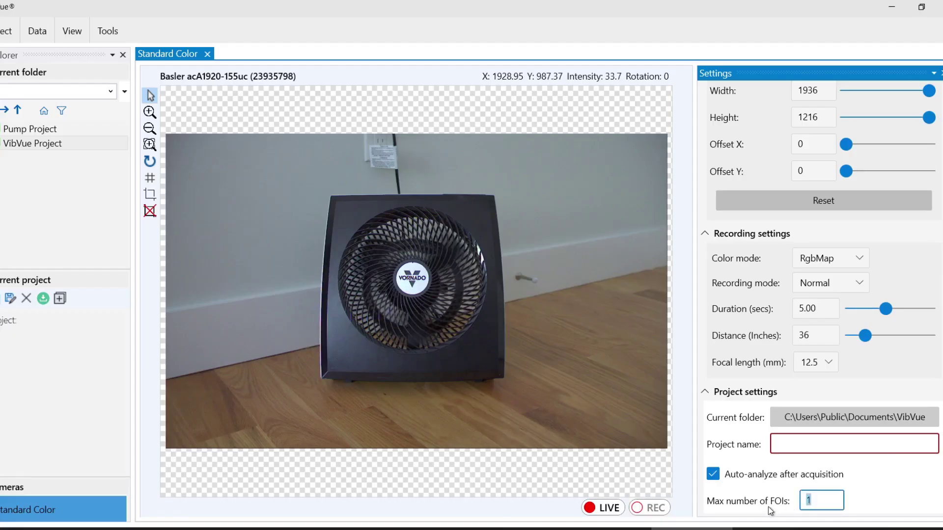
Keep auto-analysis after acquisition on and set maximum FOIs to 2.
mouse_move(739, 480)
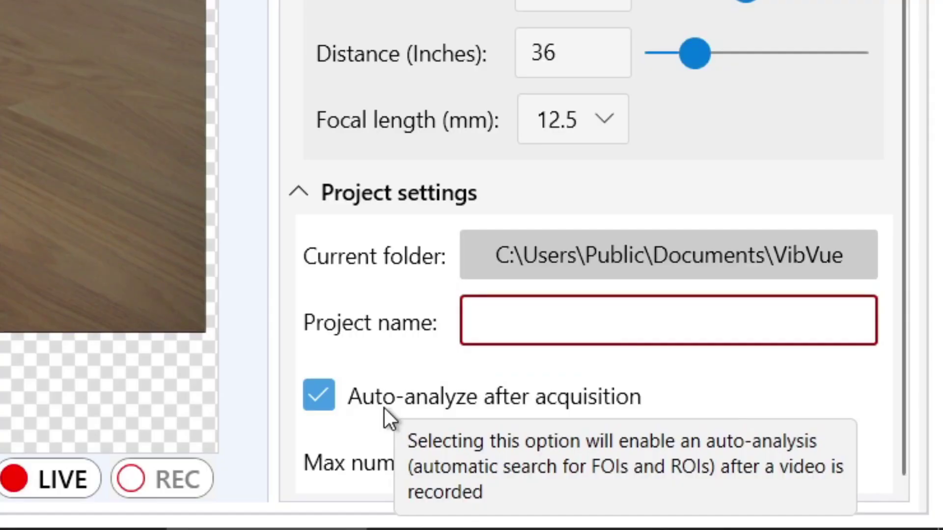
left_click(488, 396)
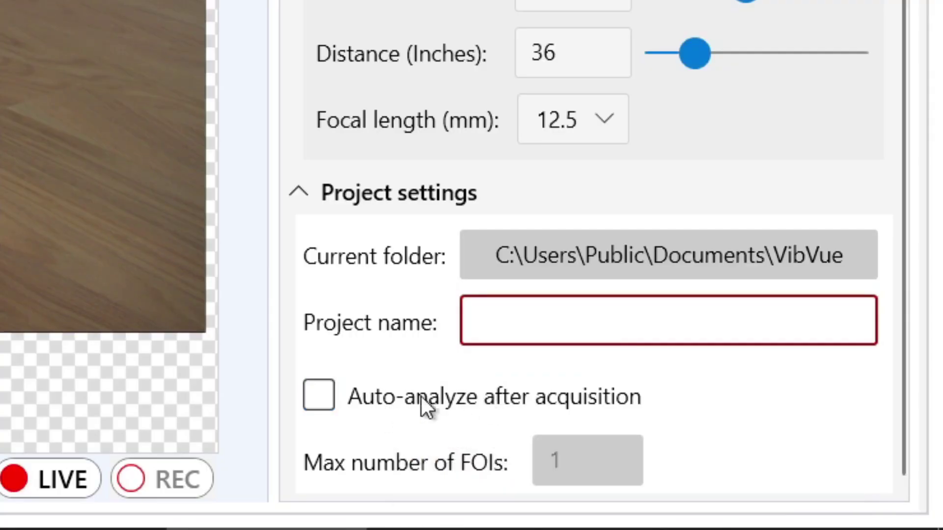
left_click(338, 399)
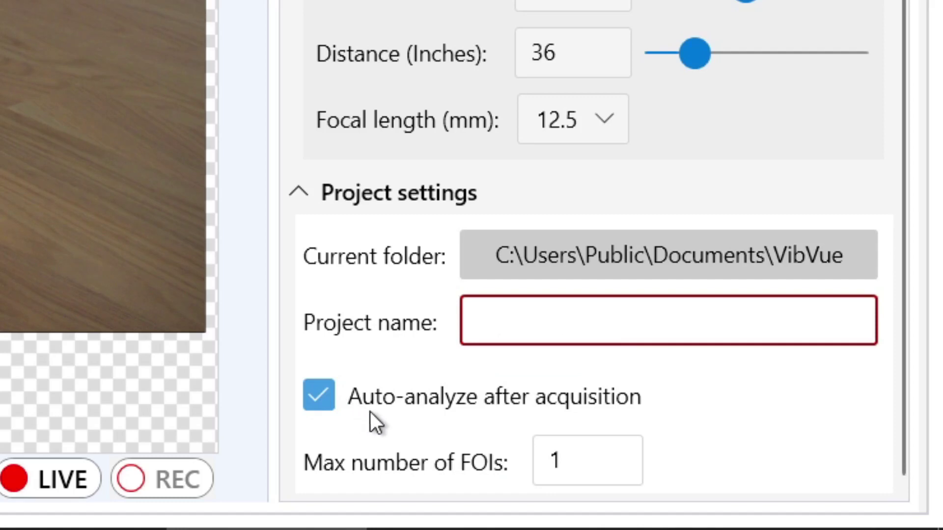
double_click(544, 462)
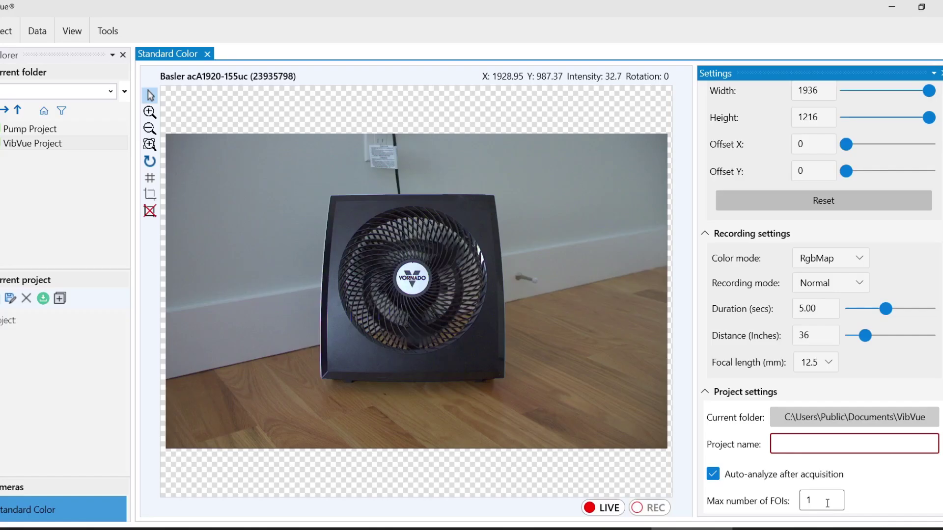
type("2")
Name the project 'VibVue 4.0 Demo' and start recording the fan.
left_click(853, 443)
type("VibVue 4")
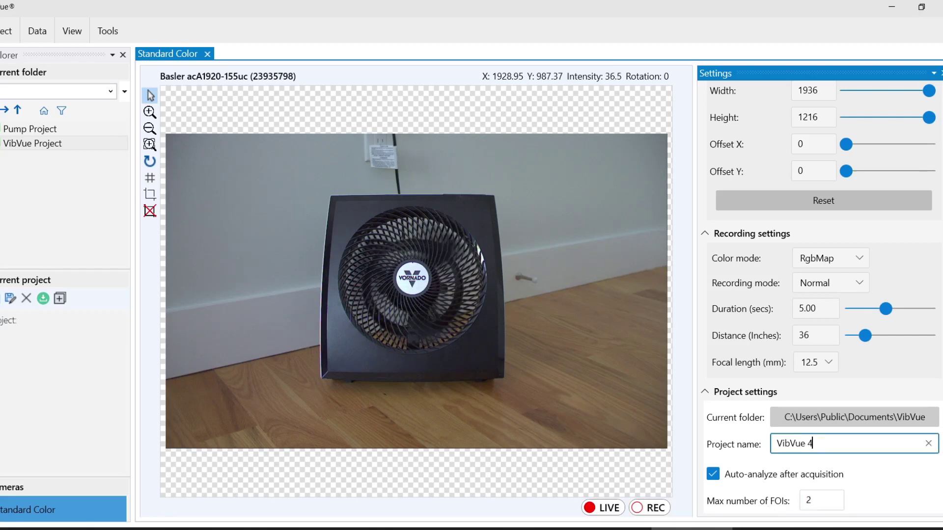
type(".0 Demo")
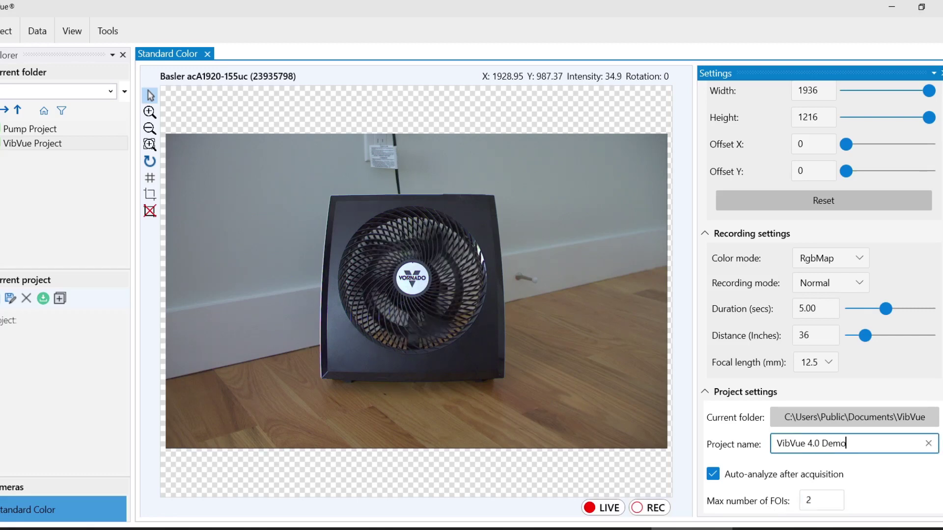
left_click(656, 508)
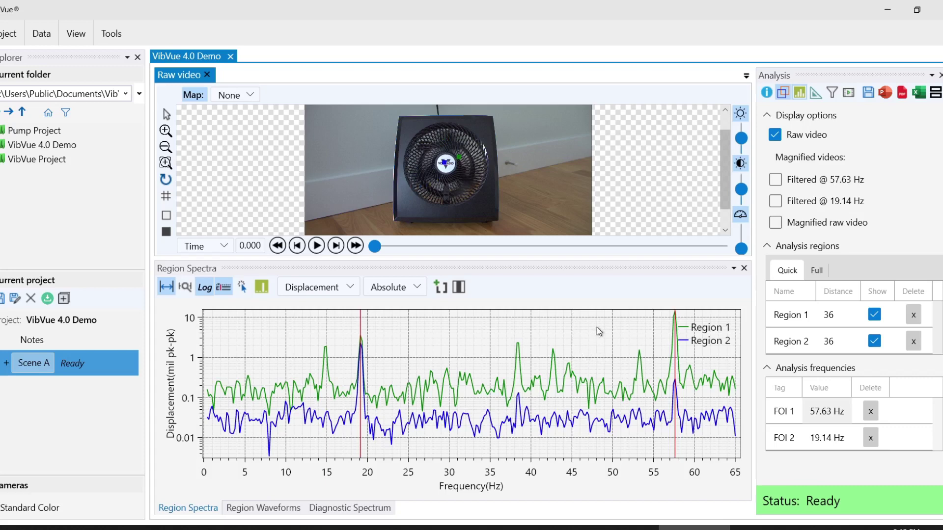
Enlarge the video pane, redock the Analysis panel, and hide the project explorer.
left_click_drag(584, 259, 583, 287)
left_click_drag(807, 77, 936, 295)
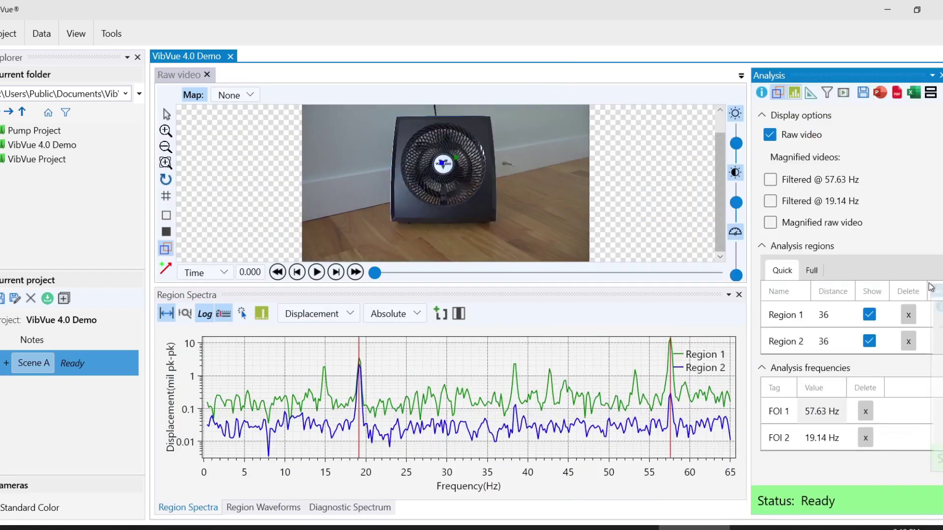
left_click(138, 58)
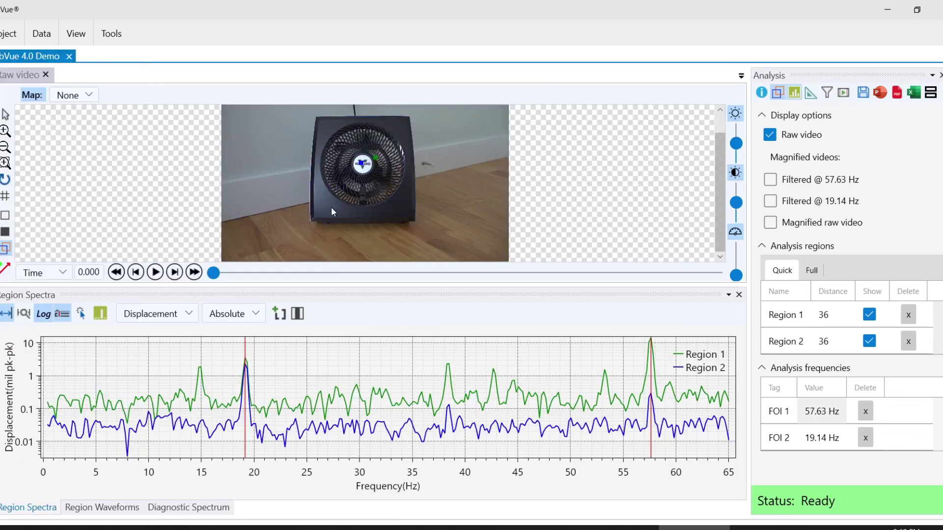
scroll(366, 164, "up", 1)
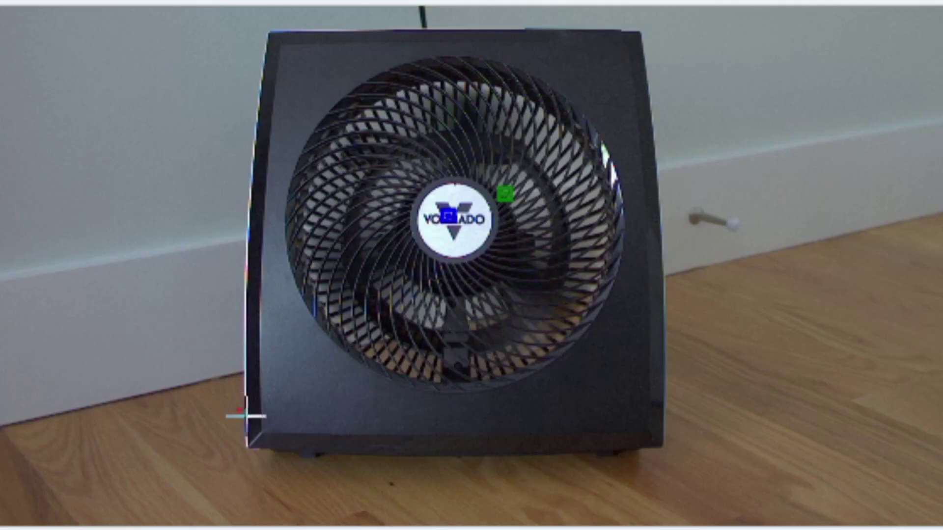
Draw Region 3 over the fan's bottom-left base corner, then deselect it.
left_click_drag(295, 228, 310, 246)
left_click_drag(285, 466, 281, 473)
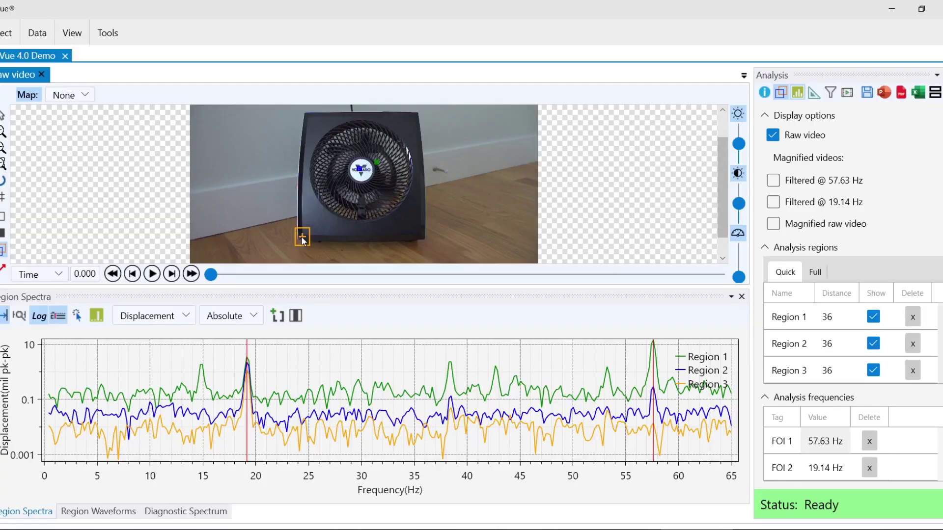
left_click(302, 240)
left_click(465, 230)
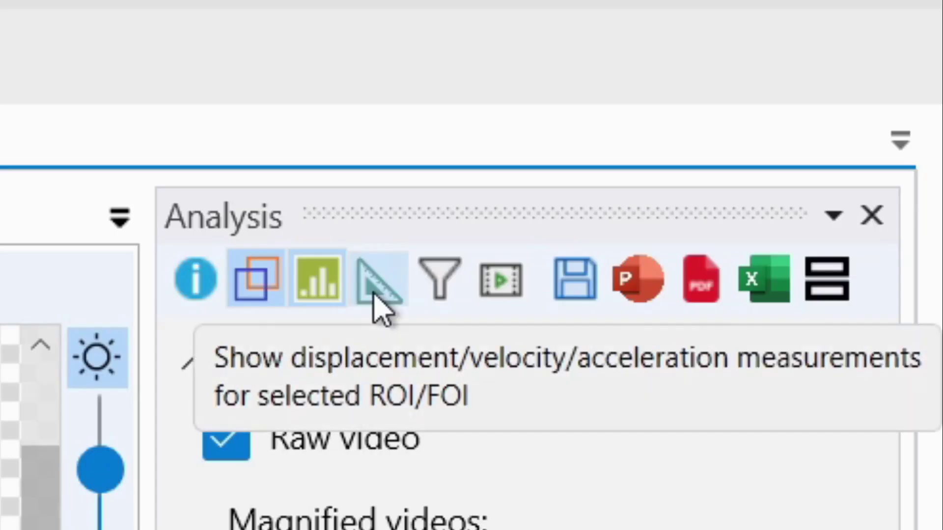
Show Region 1's 57.63 Hz measurements, then scroll back to Display options.
left_click(374, 294)
scroll(832, 181, "down", 3)
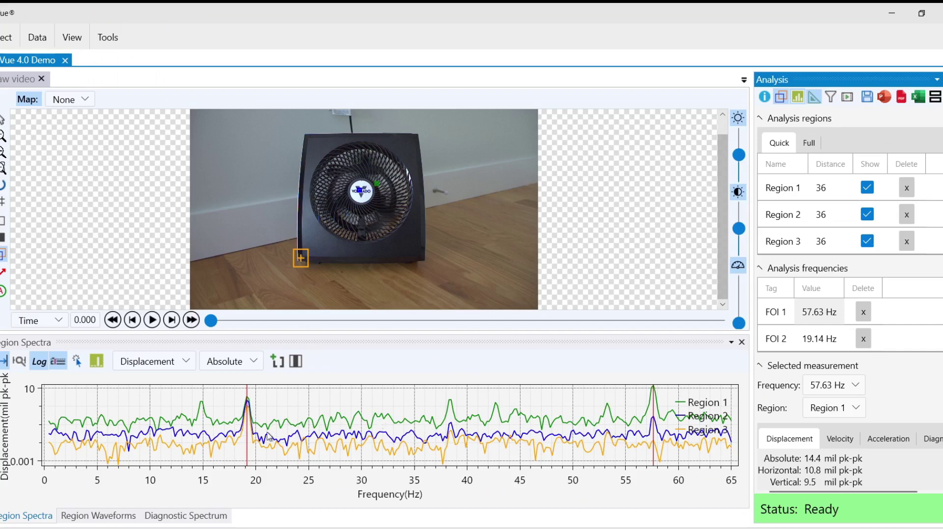
scroll(853, 474, "up", 5)
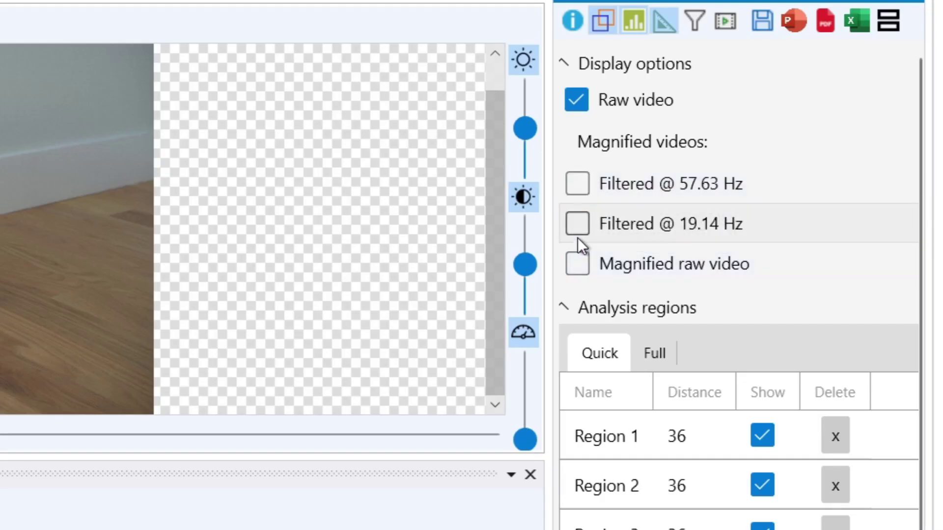
Play the 19.14 Hz filtered fan video at magnification 790, zoomed in, with motion arrows hidden.
left_click(577, 229)
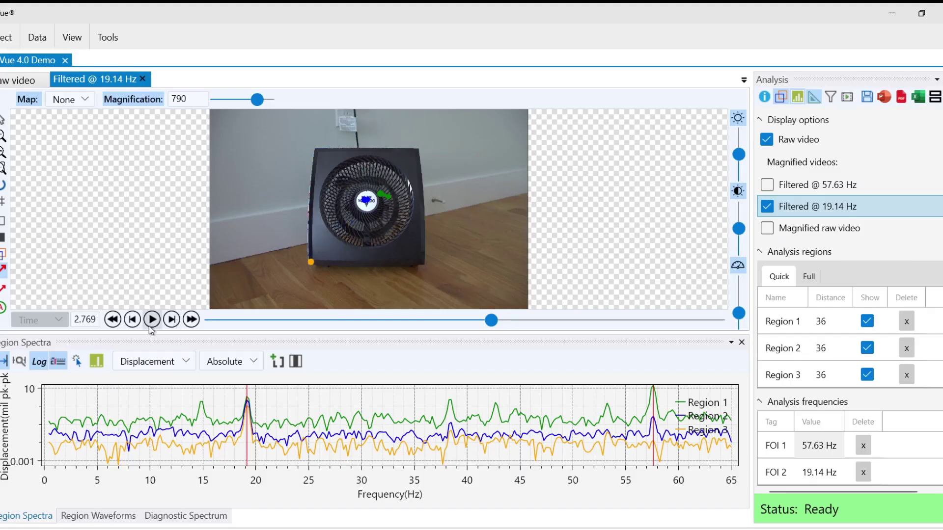
left_click(152, 319)
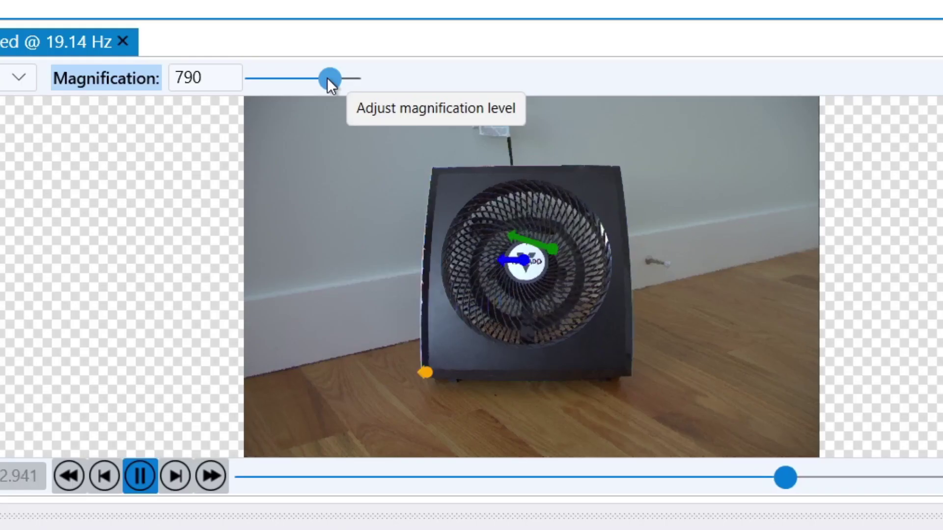
left_click_drag(256, 99, 233, 101)
left_click_drag(288, 86, 325, 87)
scroll(475, 324, "up", 1)
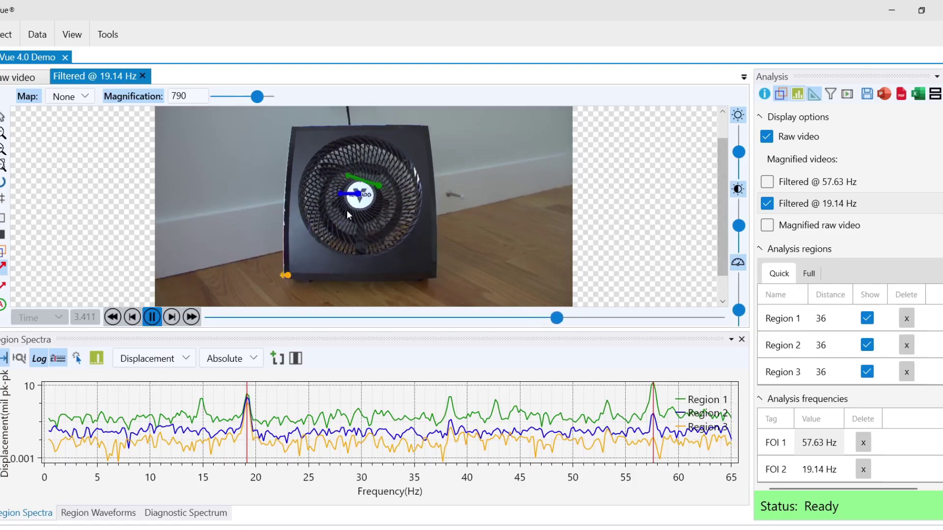
scroll(329, 214, "up", 1)
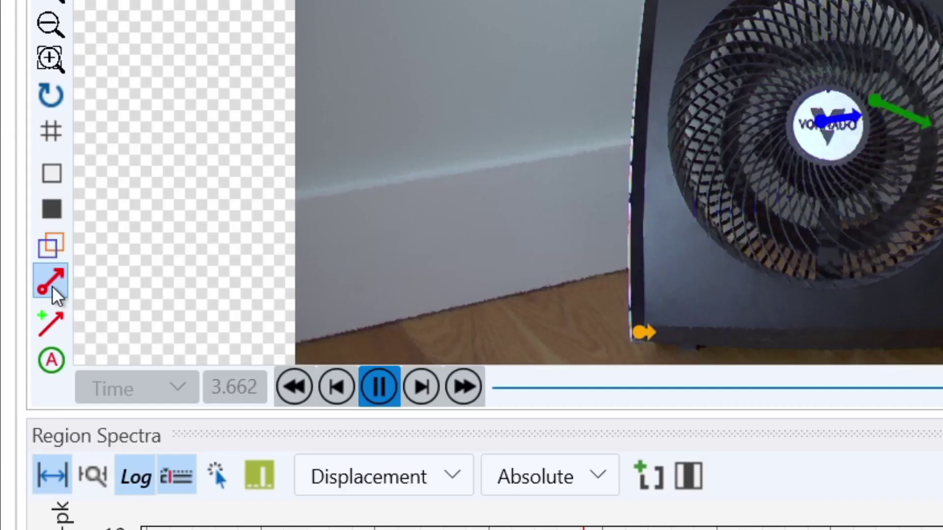
left_click(52, 286)
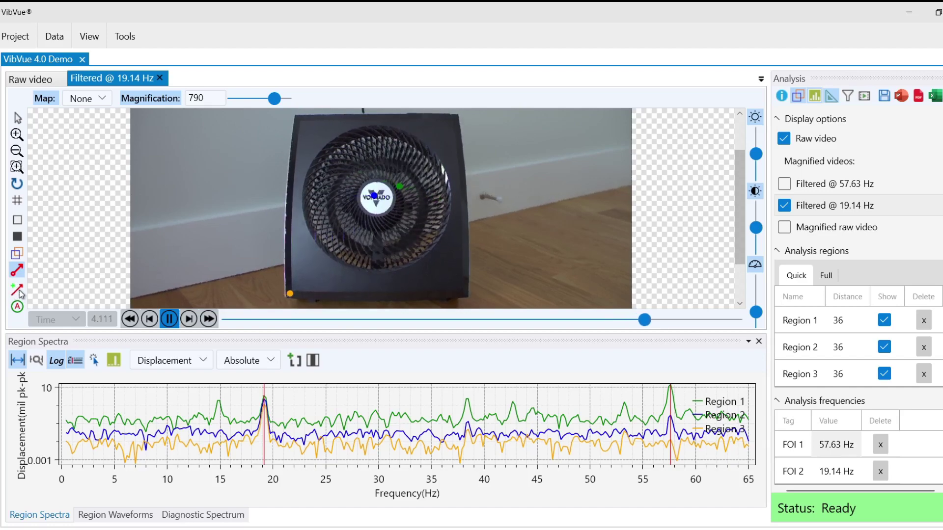
Pause the filtered video and switch to arrow annotation mode.
left_click(167, 319)
left_click(19, 290)
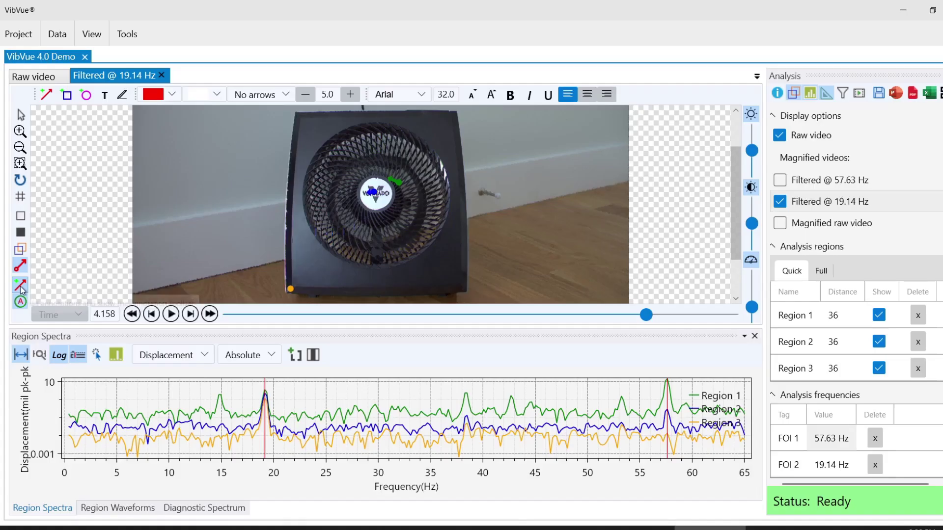
left_click(38, 503)
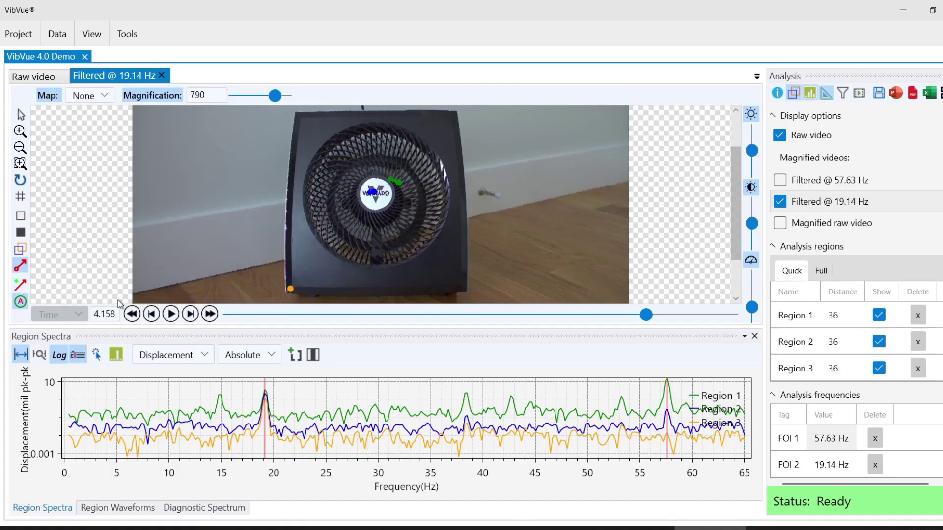
Adjust the video brightness, set contrast to 1.5, and play it back at speed 3.
left_click_drag(753, 155, 754, 157)
left_click_drag(753, 227, 754, 225)
mouse_move(751, 308)
left_mouse_down()
mouse_move(755, 294)
mouse_move(753, 308)
left_mouse_up()
left_click(166, 318)
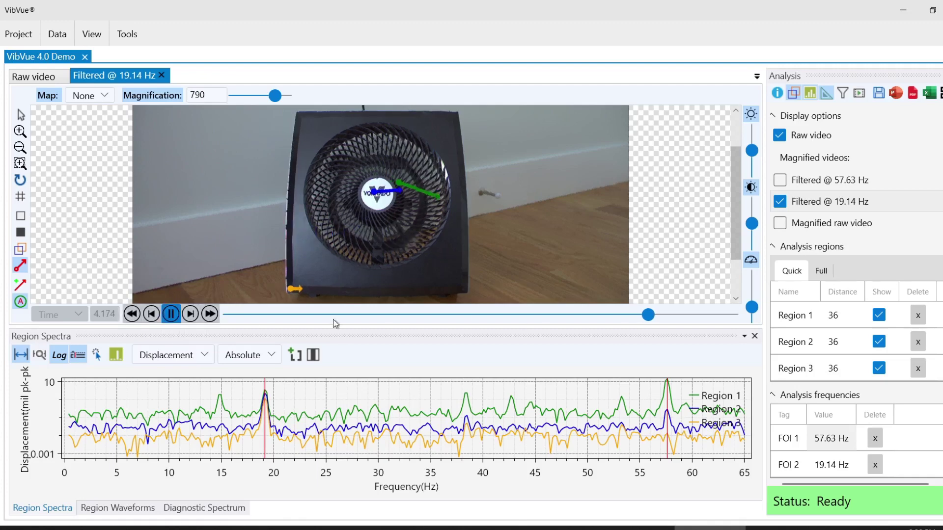
left_click_drag(751, 307, 754, 296)
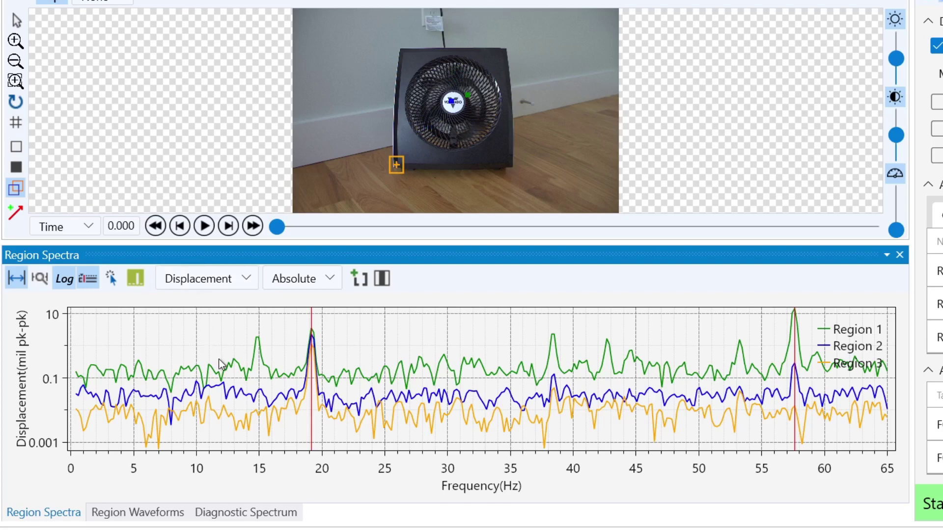
left_click(250, 281)
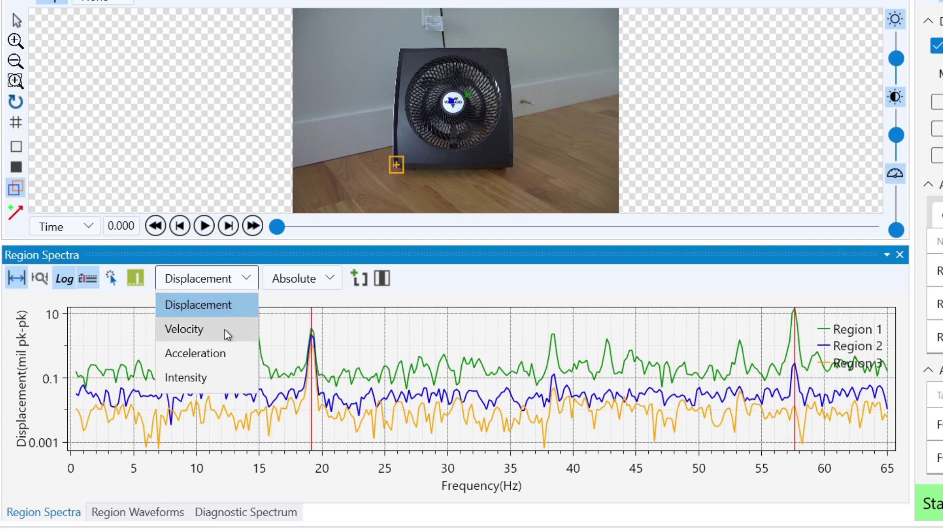
left_click(223, 332)
left_click(239, 278)
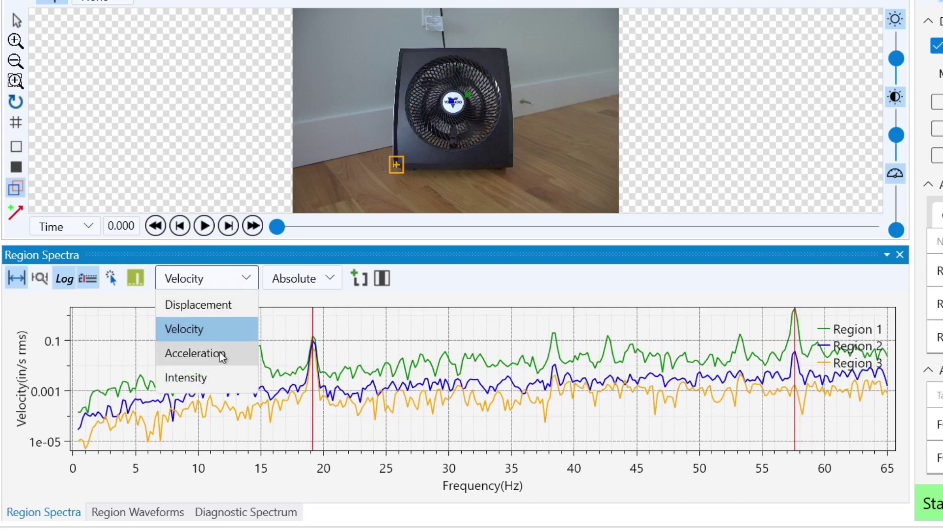
left_click(219, 352)
left_click(222, 278)
left_click(209, 376)
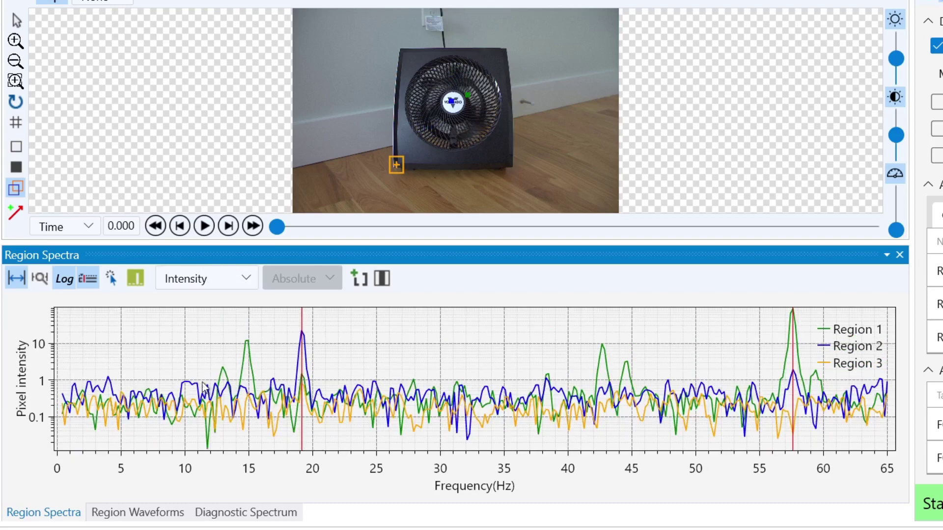
left_click(228, 278)
left_click(226, 302)
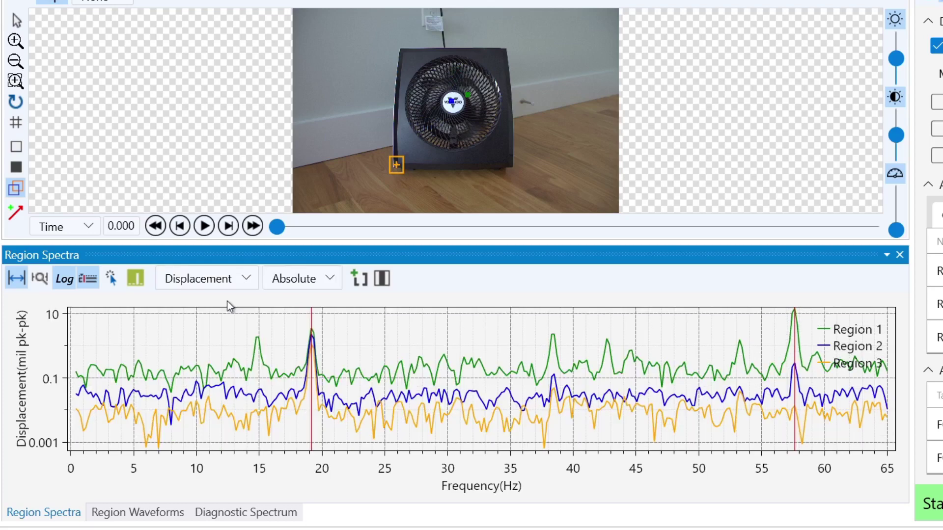
left_click(313, 282)
left_click(318, 316)
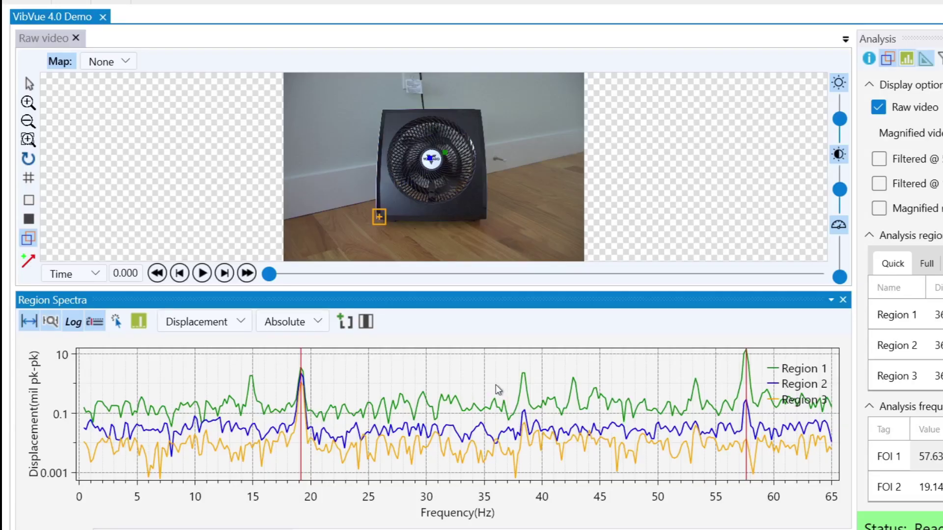
Zoom the spectra to 35–45 Hz and add the 38.48 Hz and 42.67 Hz peaks as frequencies of interest.
left_click_drag(484, 386, 599, 387)
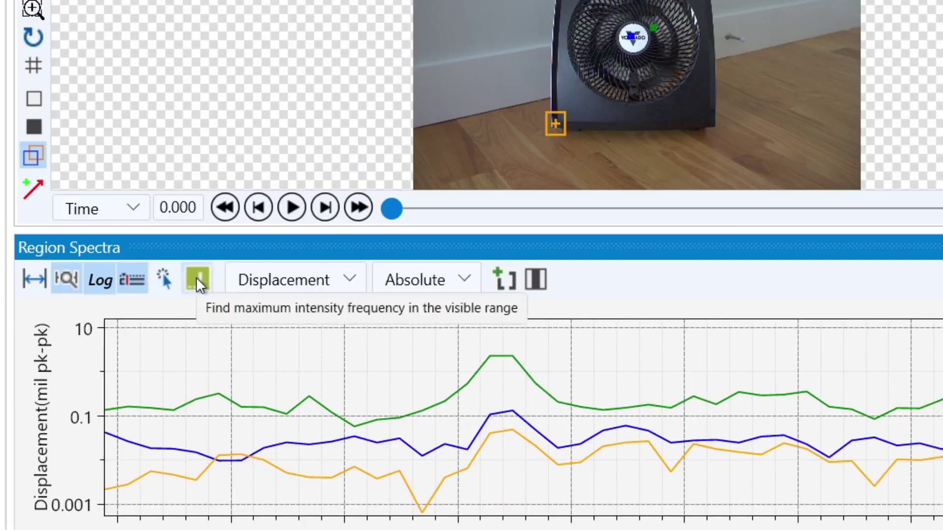
left_click(196, 278)
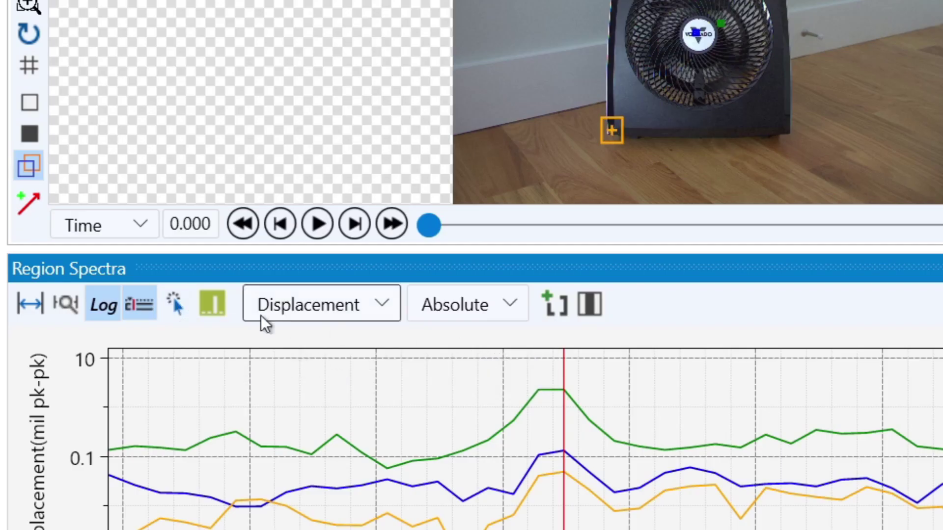
left_click(176, 303)
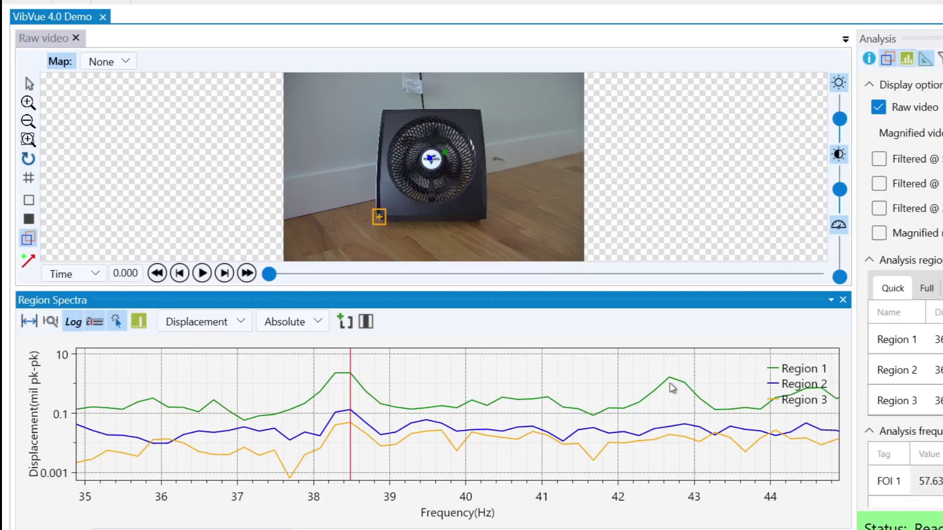
left_click(668, 382)
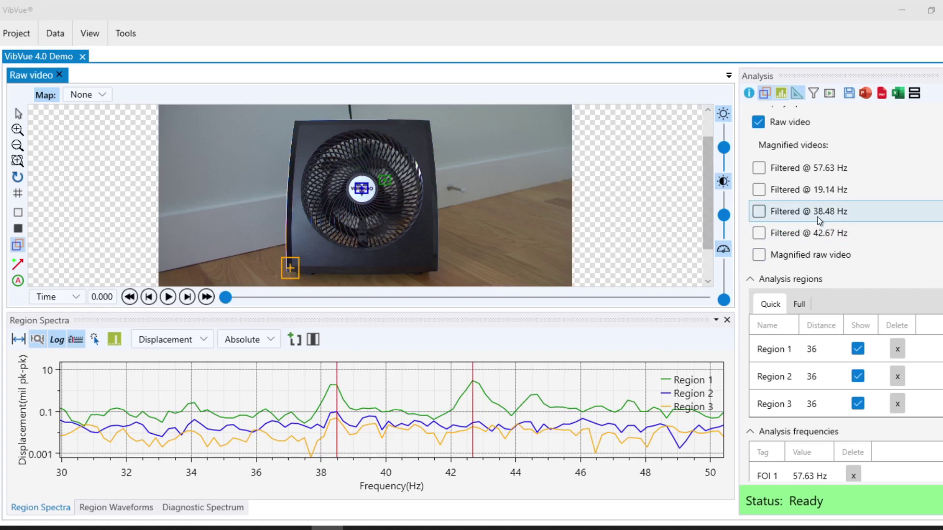
Show the 57.63 Hz filtered video with magnification raised to 649.
left_click(759, 169)
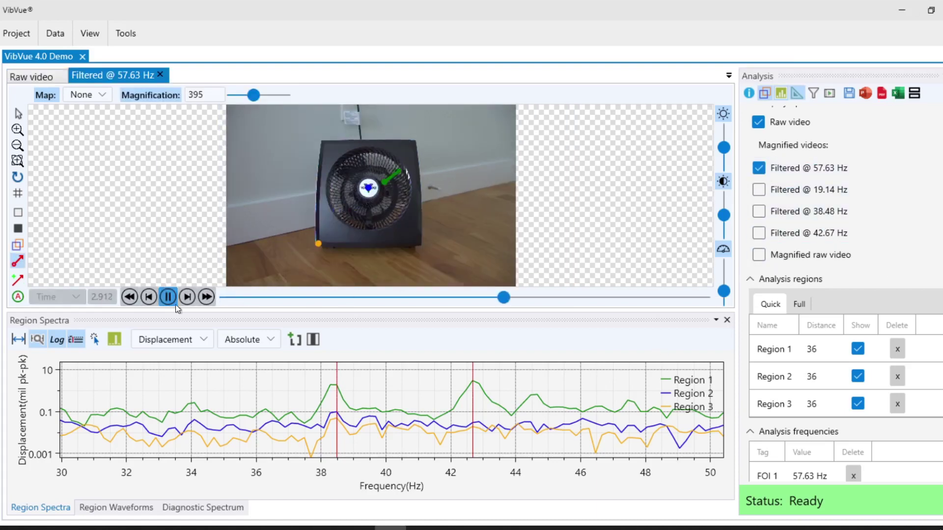
left_click_drag(253, 94, 266, 95)
scroll(375, 190, "up", 3)
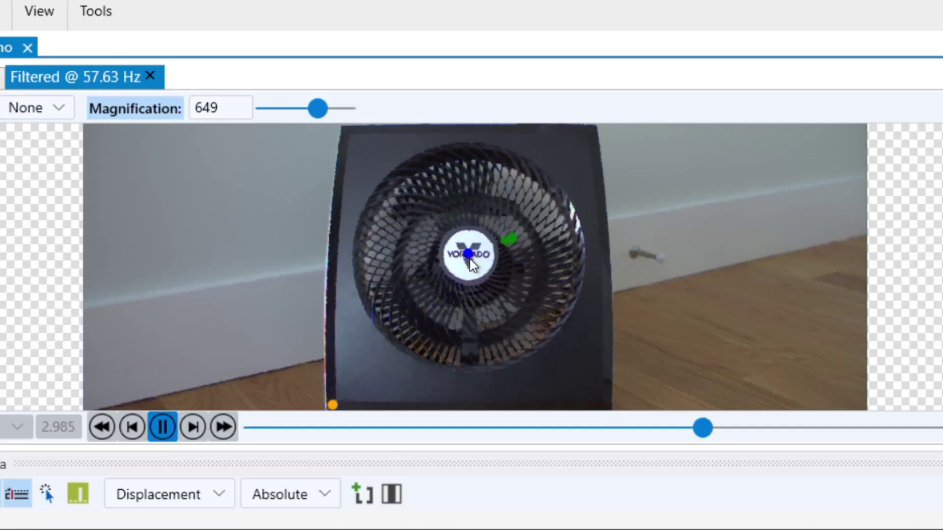
scroll(362, 192, "down", 2)
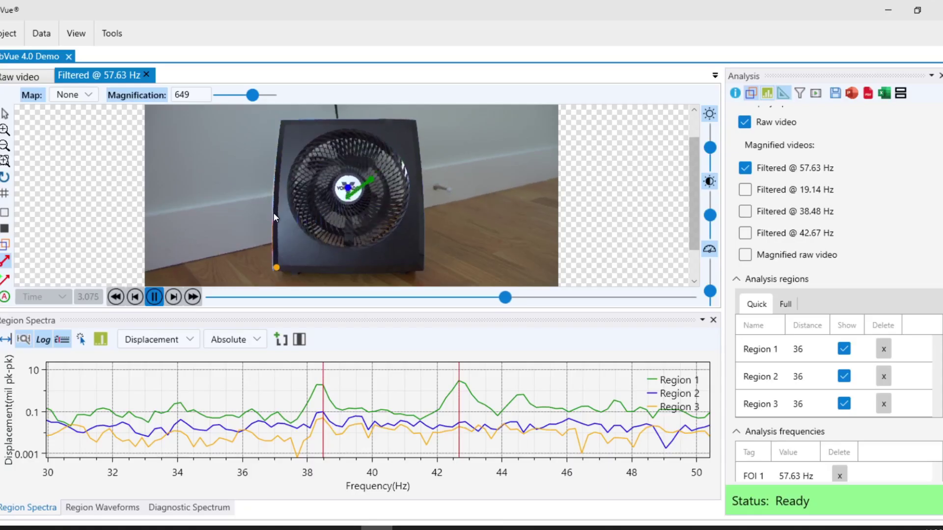
Switch to the 19.14 Hz filtered video and play it.
left_click(775, 190)
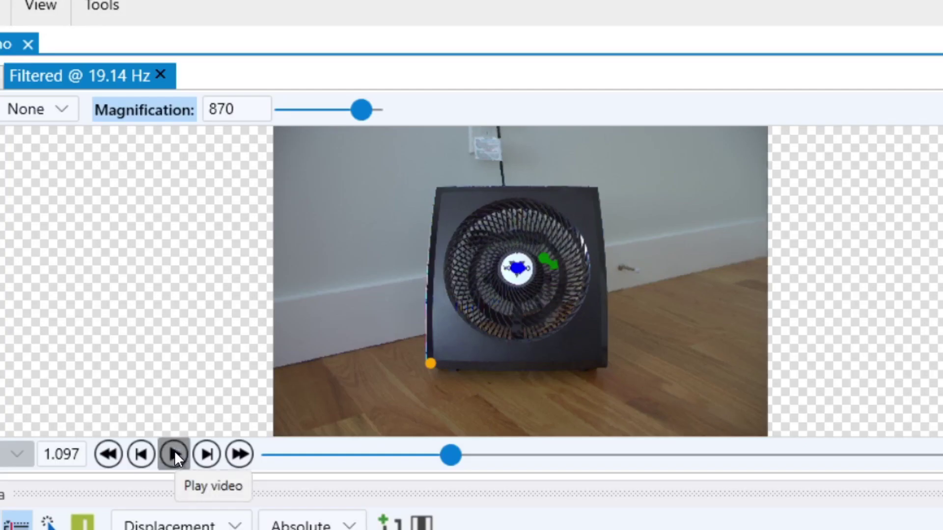
left_click(154, 297)
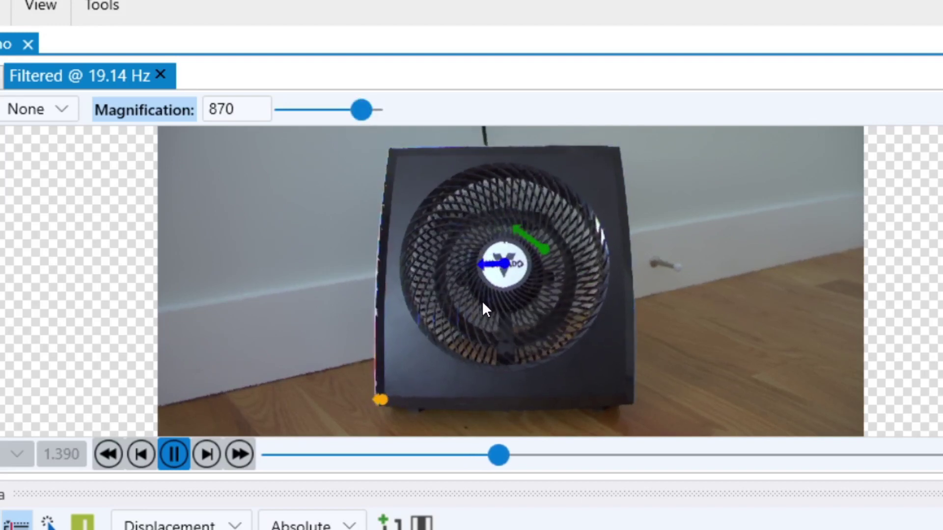
scroll(431, 310, "up", 1)
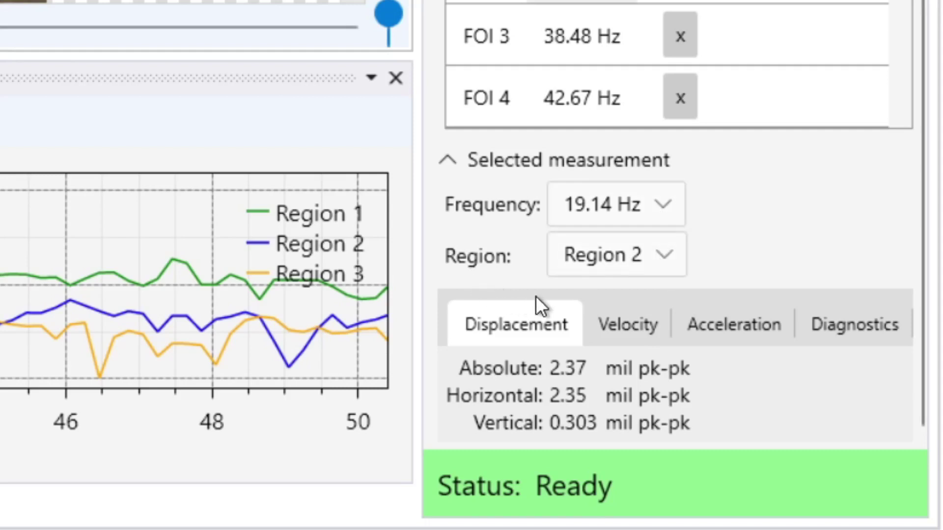
Set the measurement to Region 2 at 19.14 Hz.
left_click(665, 264)
left_click(642, 348)
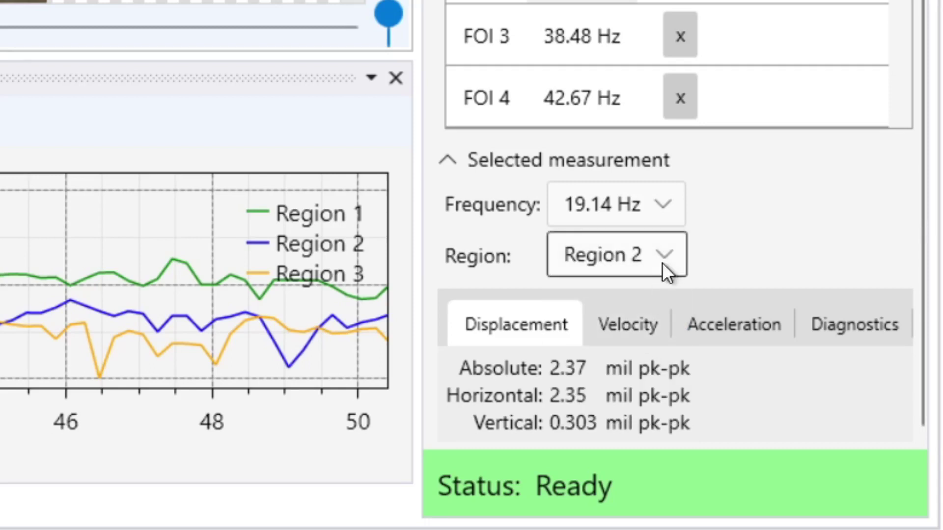
left_click(655, 216)
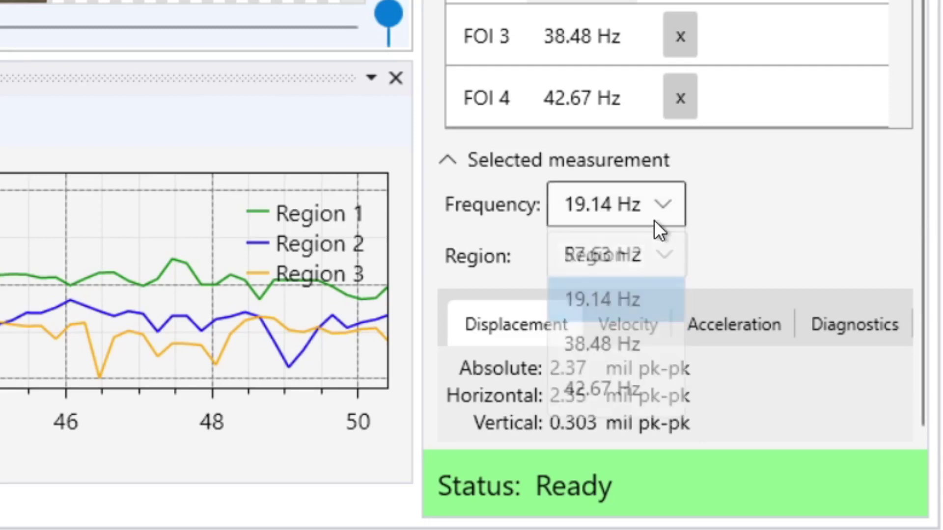
left_click(646, 308)
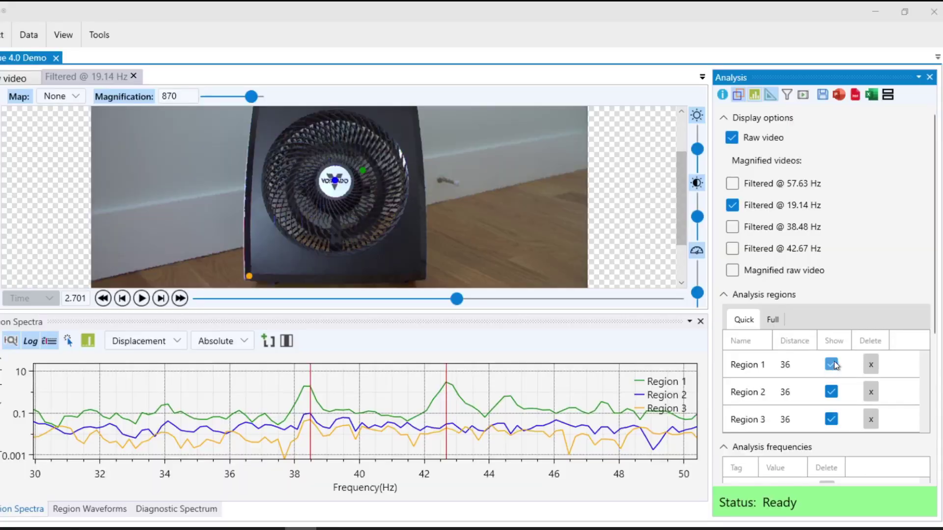
Delete Region 1 from the region list.
left_click(832, 365)
left_click(832, 366)
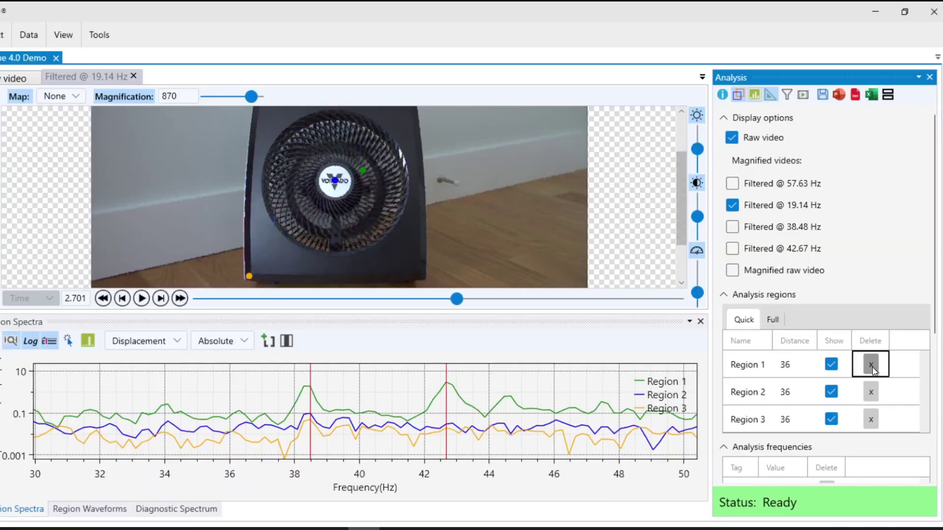
left_click(870, 365)
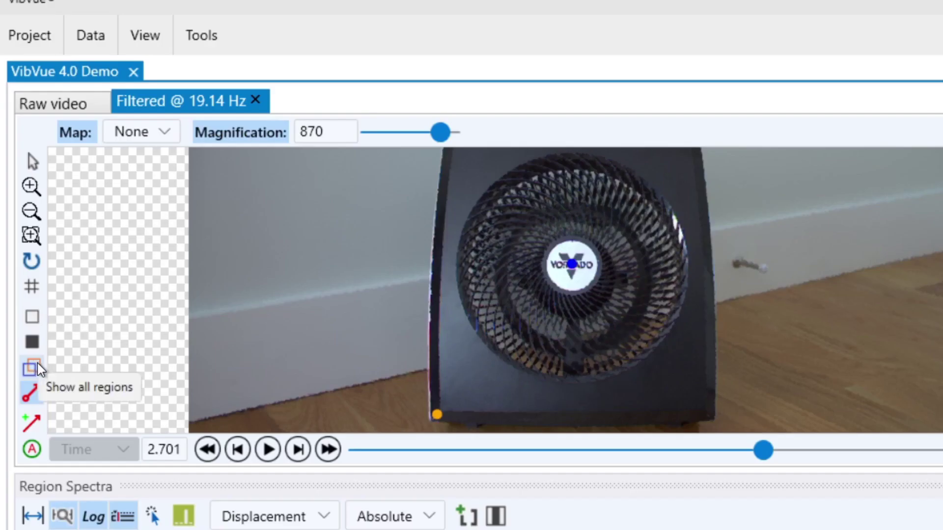
Show all region boxes and move the blue box up and right of the fan hub.
left_click(27, 368)
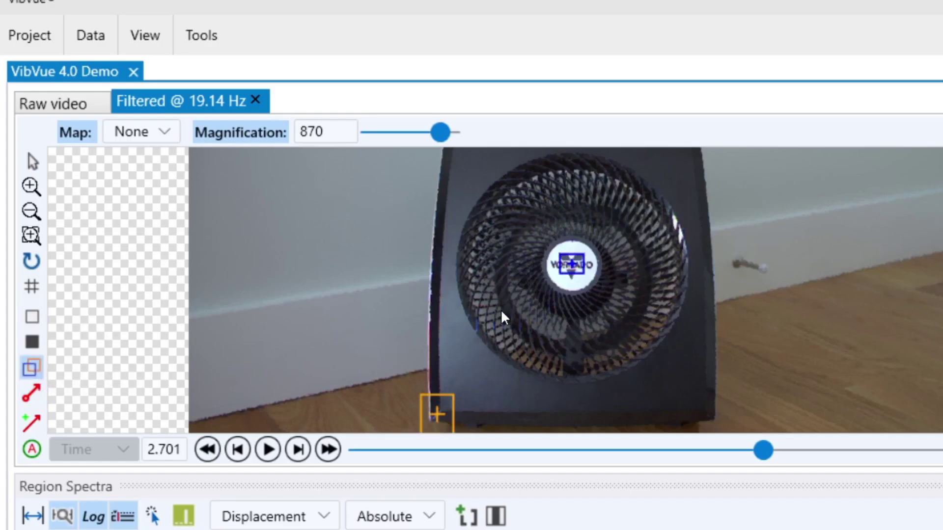
left_click(456, 241)
mouse_move(461, 239)
left_mouse_down()
mouse_move(506, 217)
mouse_move(460, 239)
left_mouse_up()
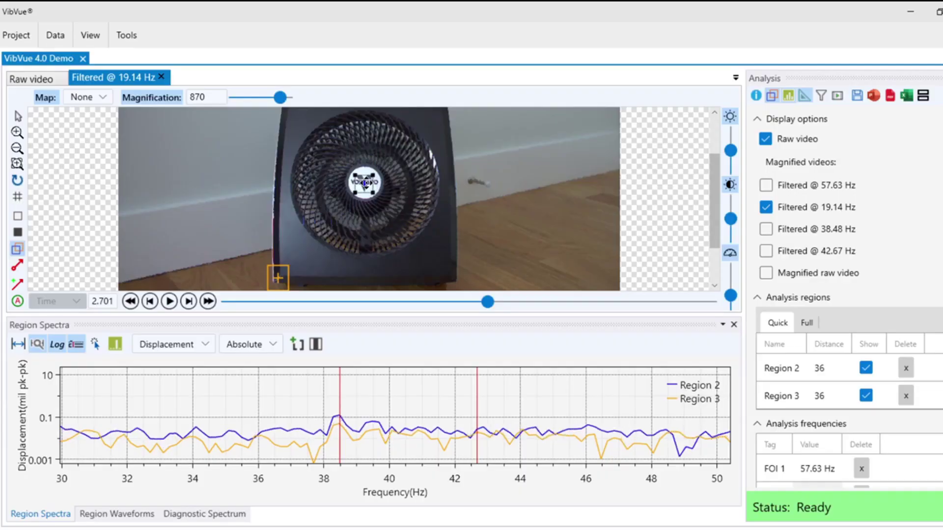
Rename Region 1 to Middle and tag FOI 1 as Blade Pass and FOI 2 as Running Speed.
left_click(785, 368)
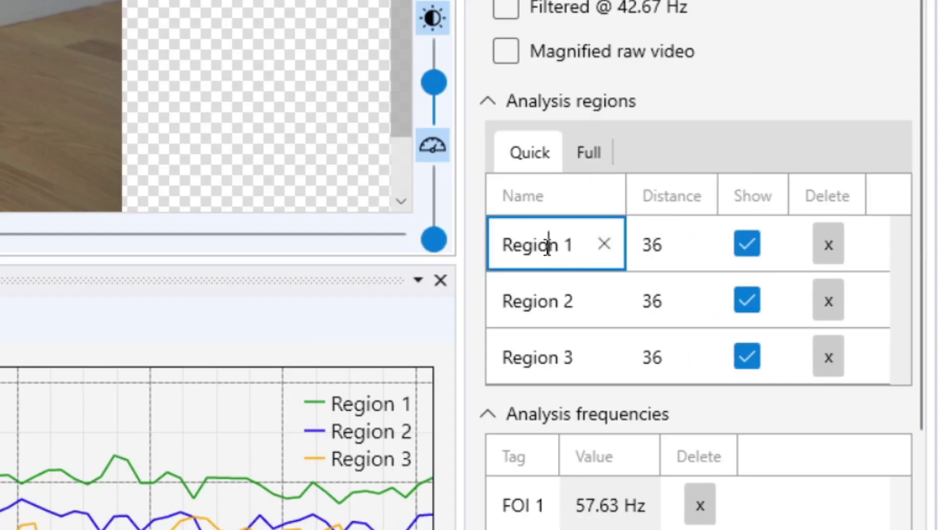
double_click(547, 246)
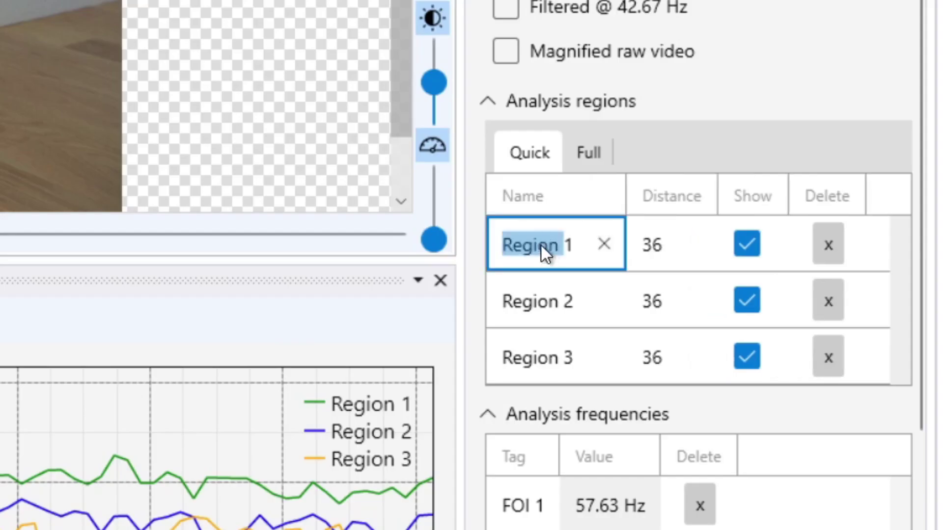
left_click(595, 245)
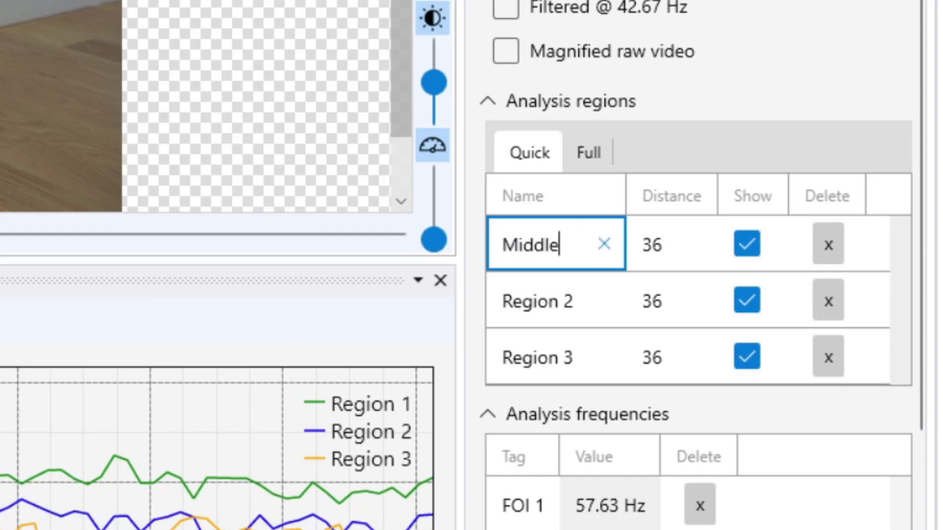
key("Tab")
type("Blade Pass")
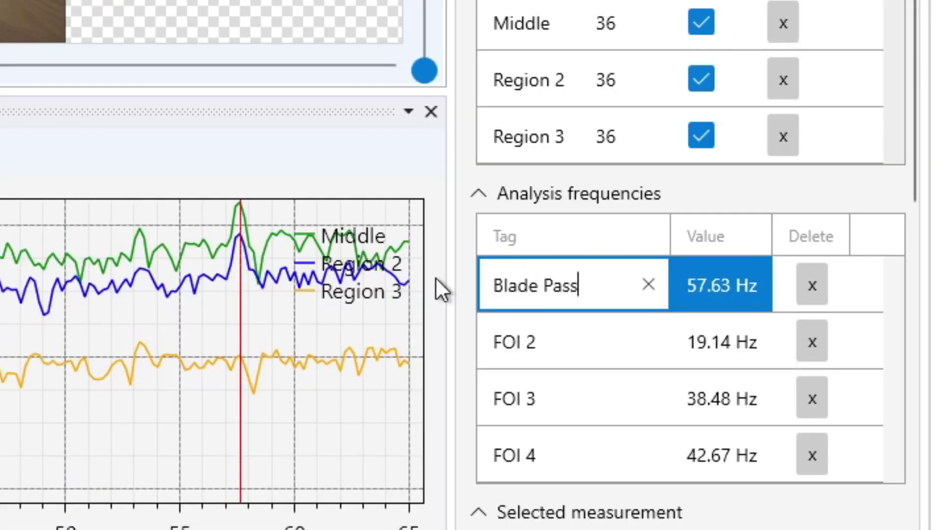
key("Tab")
type("Running Speed")
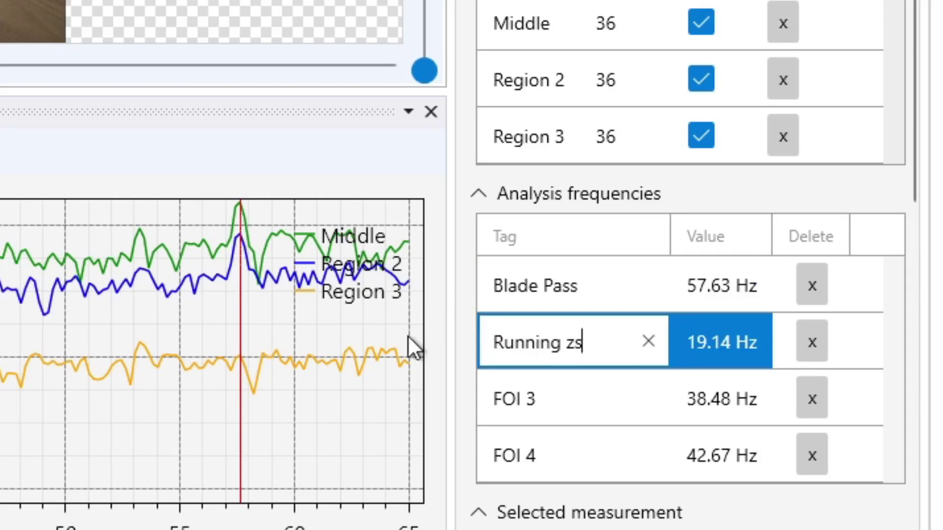
key("Tab")
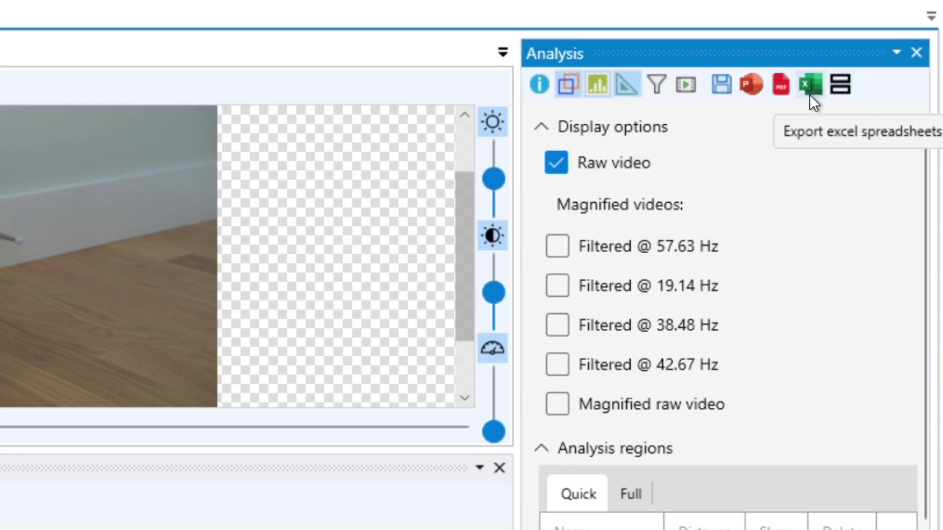
Choose Filtered @ 19.14 Hz as the video in the export options.
left_click(691, 93)
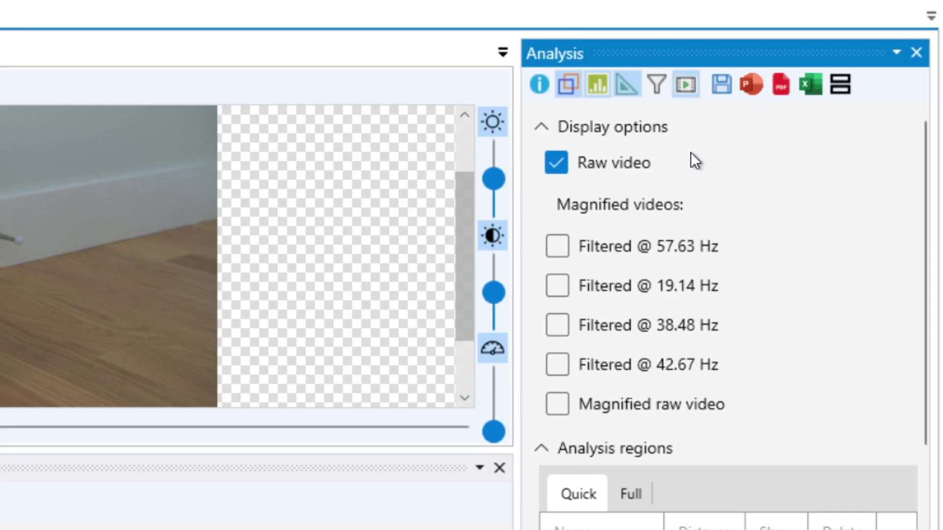
scroll(763, 167, "down", 6)
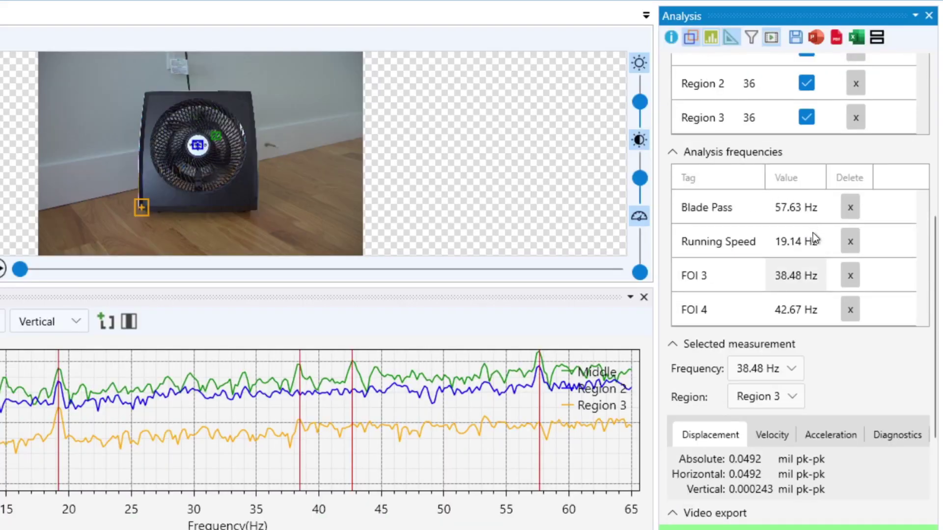
scroll(800, 241, "down", 3)
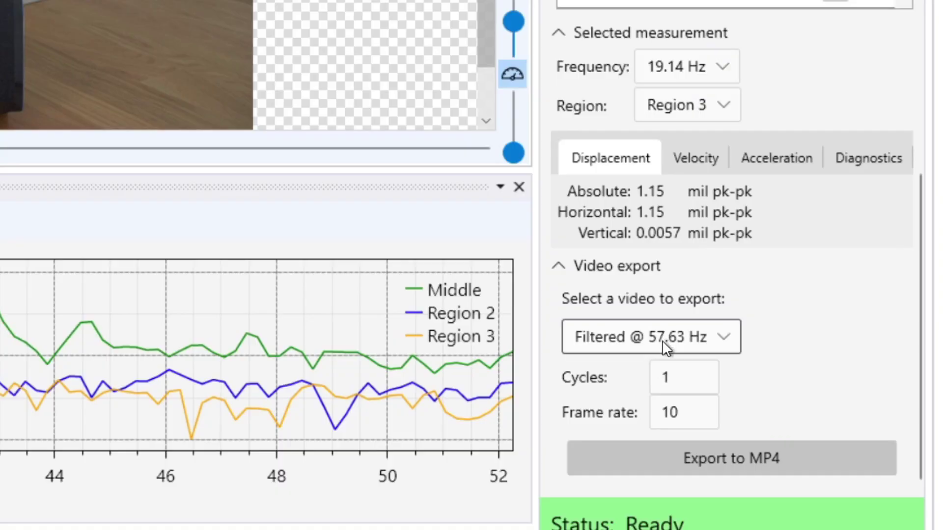
left_click(747, 410)
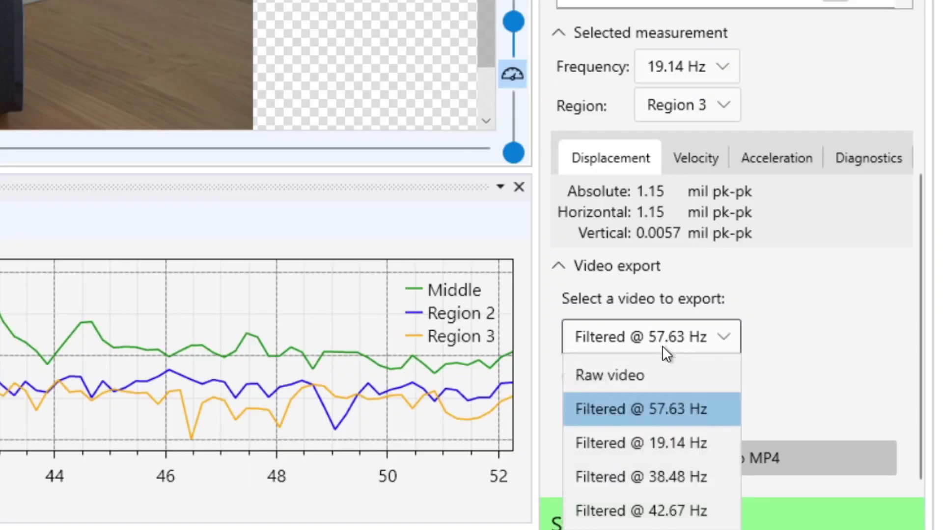
left_click(653, 444)
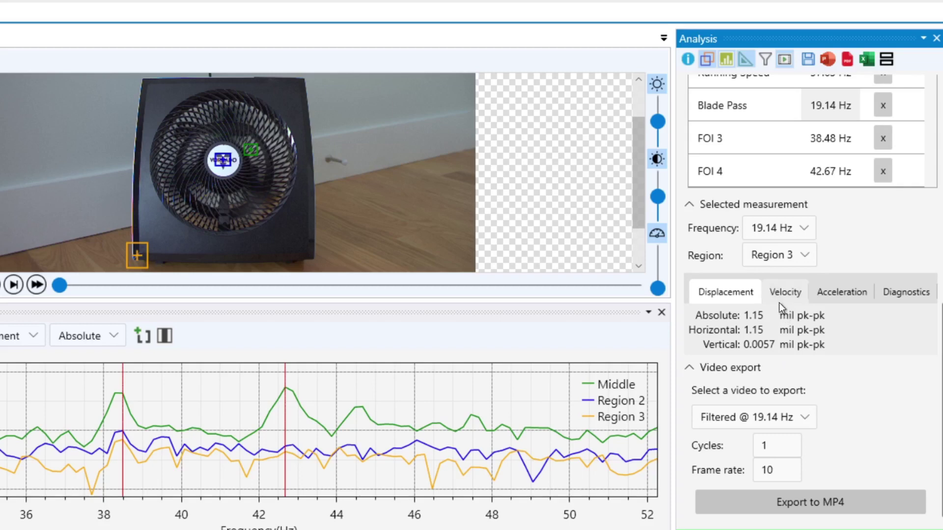
scroll(672, 177, "up", 6)
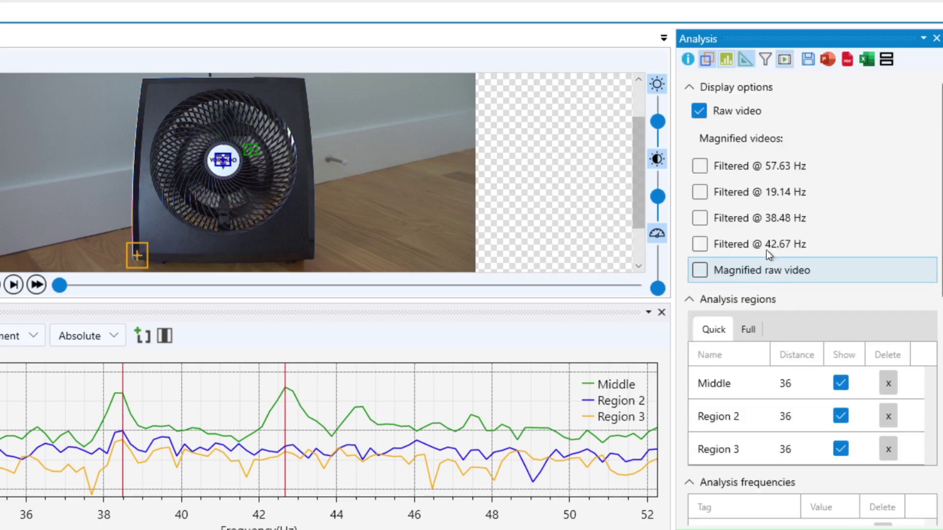
Display the Filtered @ 19.14 Hz video and turn its motion vectors on.
left_click(699, 193)
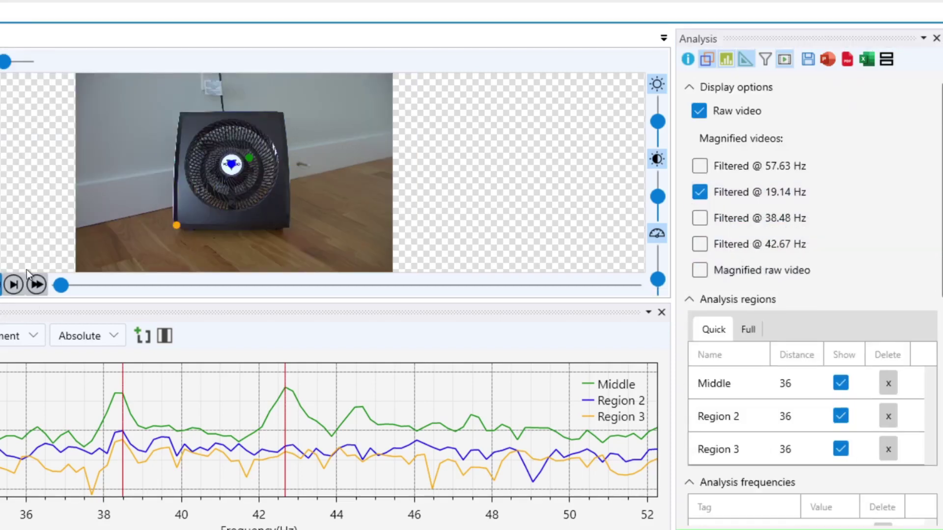
scroll(225, 186, "up", 2)
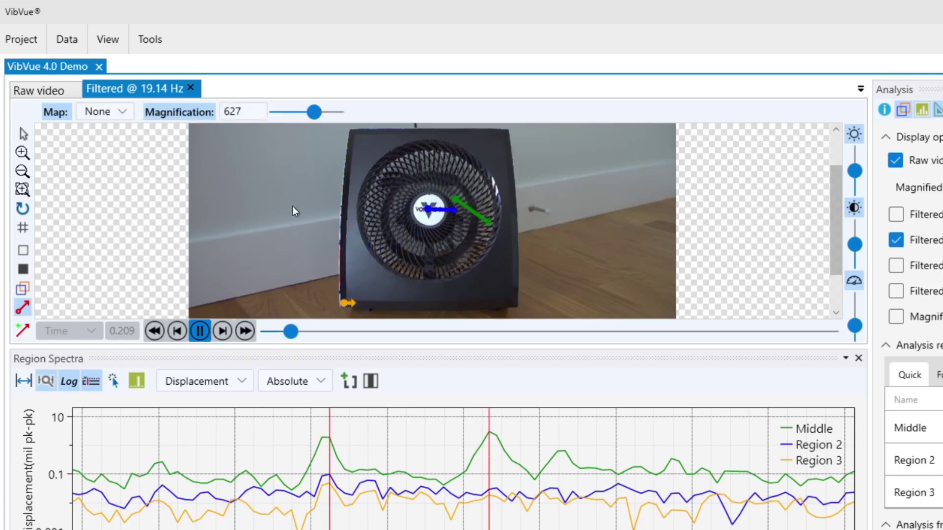
left_click(22, 311)
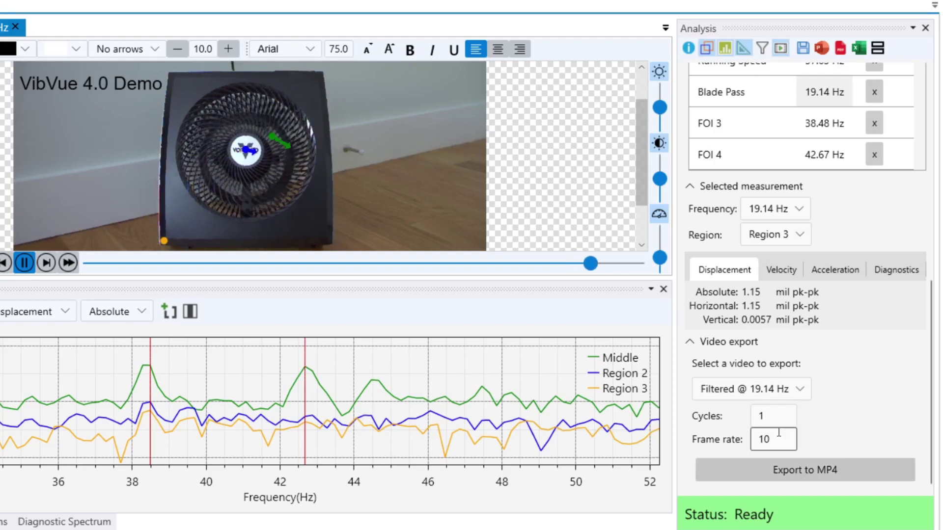
Export the filtered video to MP4 with the file name 'VV 4.0 Demo'.
left_click(781, 470)
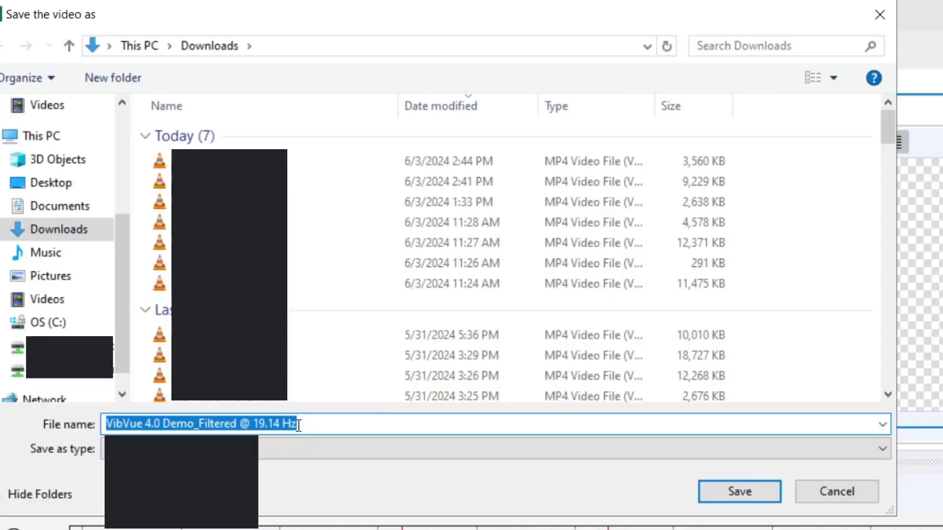
type("VV 4.0 Demo")
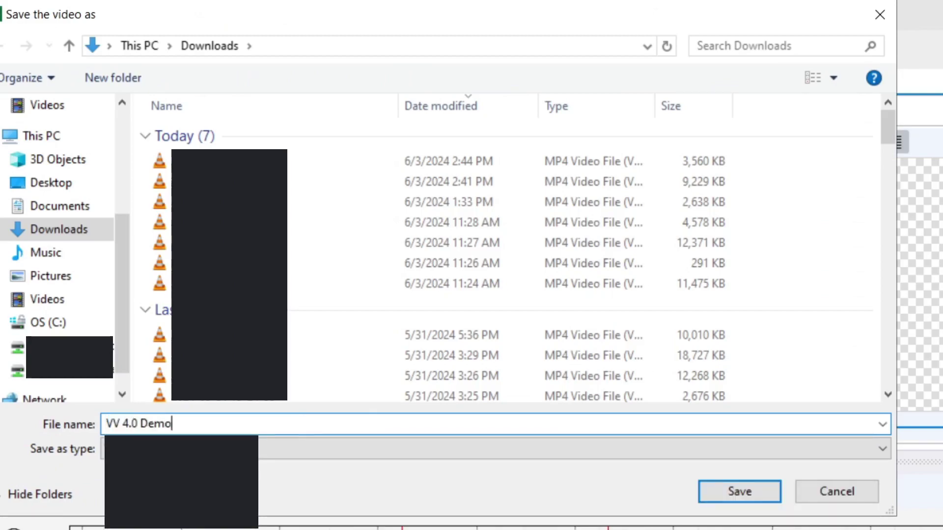
key("Return")
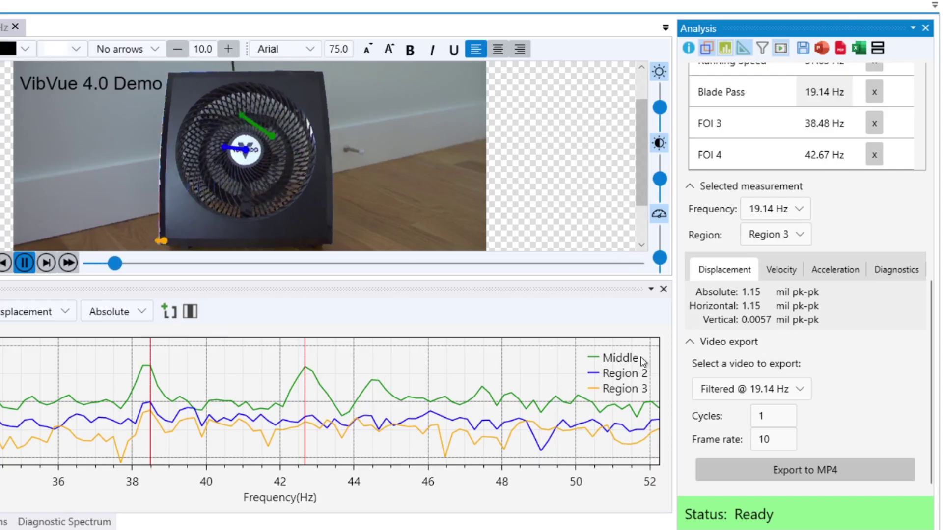
scroll(801, 197, "up", 10)
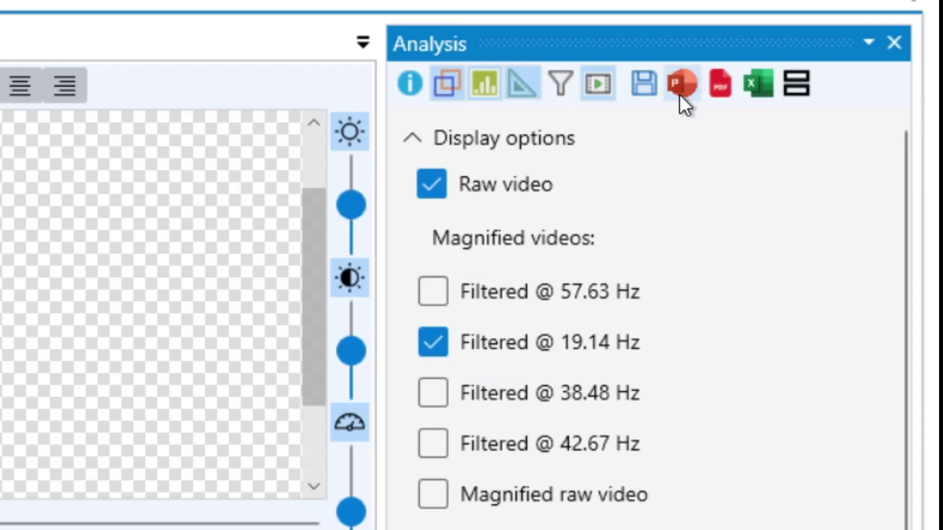
Create a PowerPoint report with Filtered videos On and save it to Downloads.
left_click(676, 100)
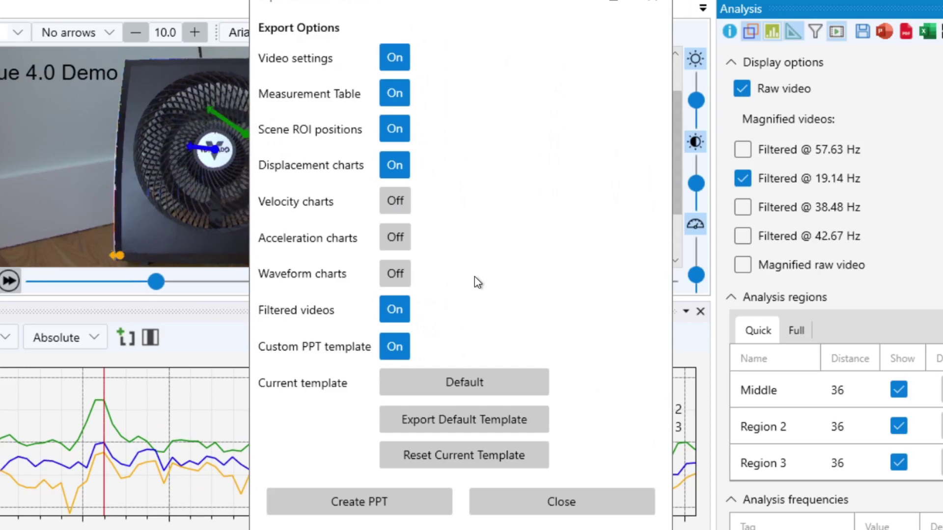
left_click(403, 317)
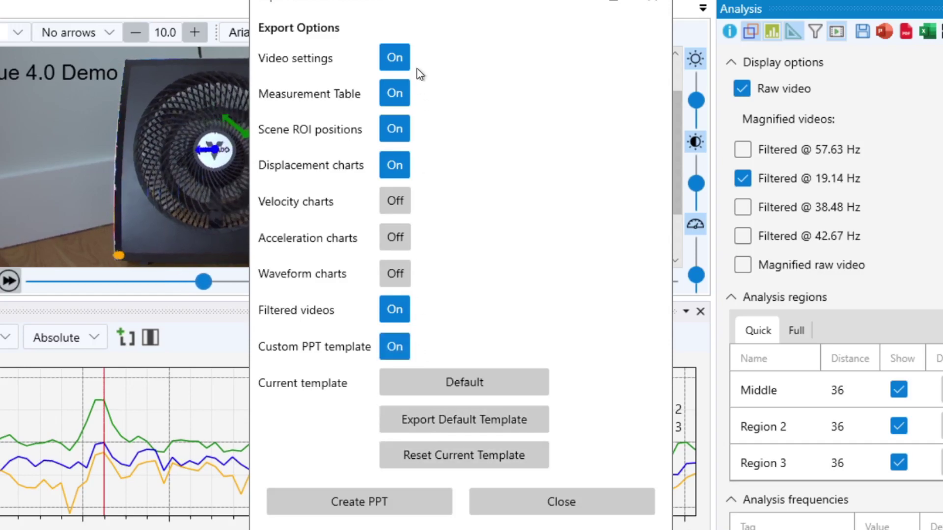
left_click(352, 500)
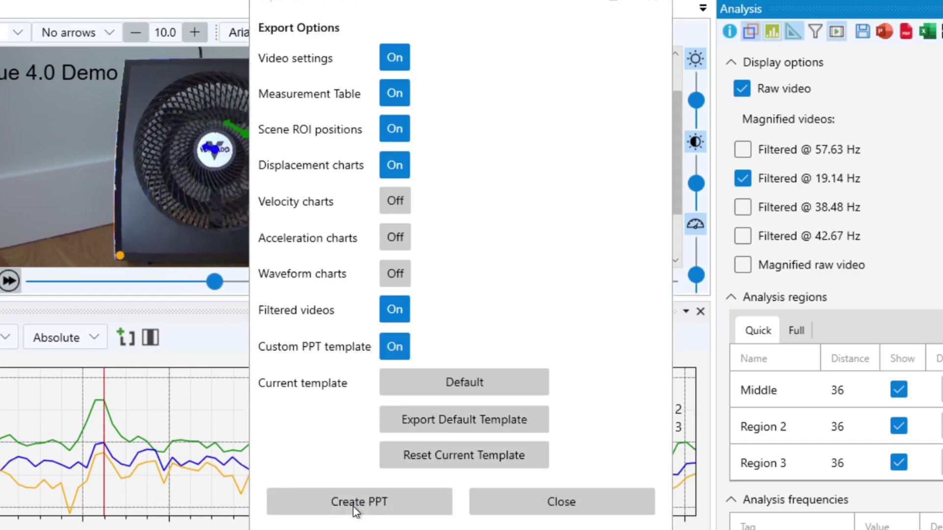
left_click(887, 412)
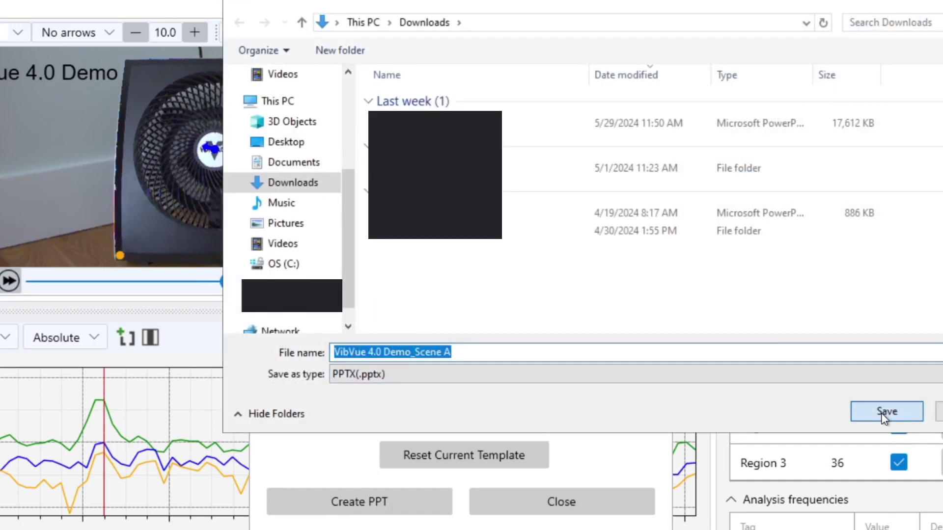